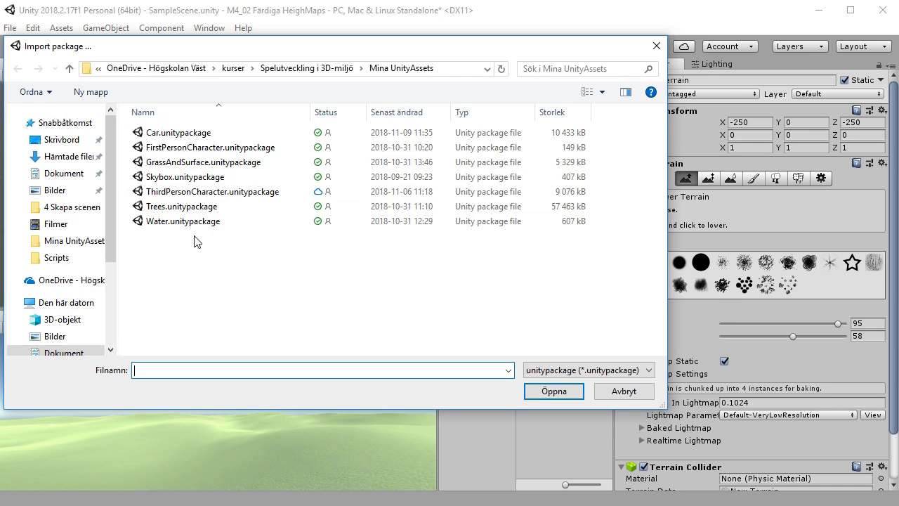
Import all the assets of GrassAndSurface.unitypackage from the Mina UnityAssets folder into the project.
left_click(203, 162)
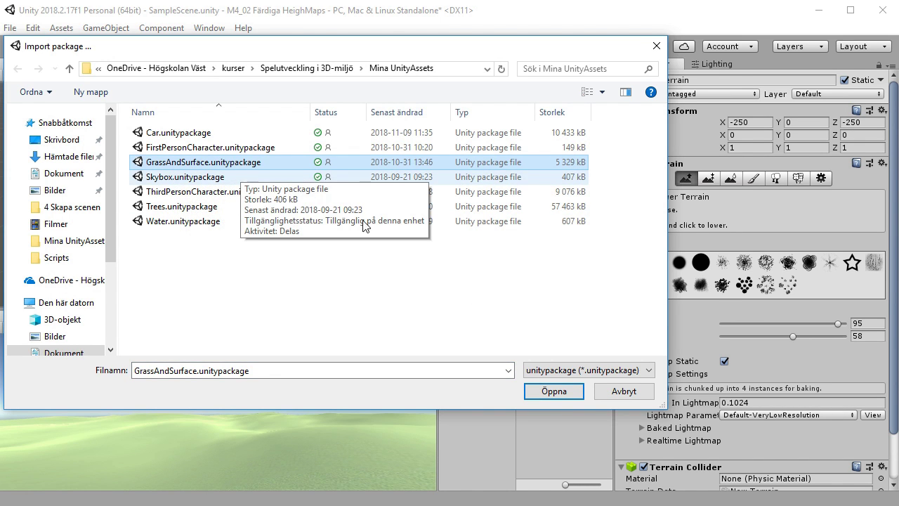
left_click(554, 391)
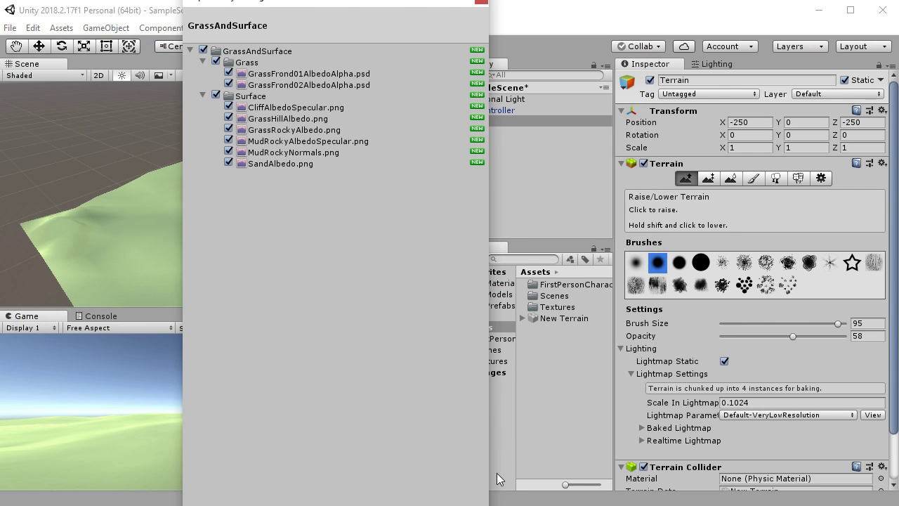
key("Return")
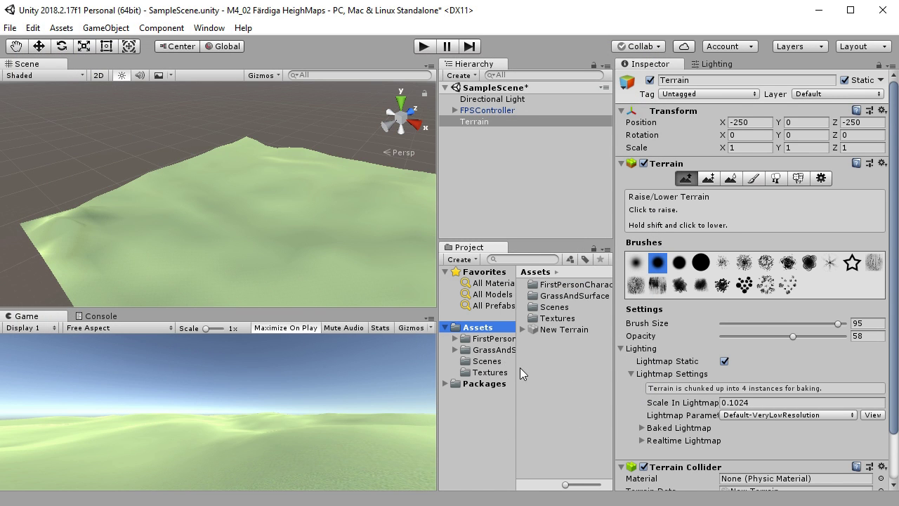
Expand the imported GrassAndSurface folder, check its Grass textures and show the contents of its Surface folder.
left_click_drag(516, 368, 527, 372)
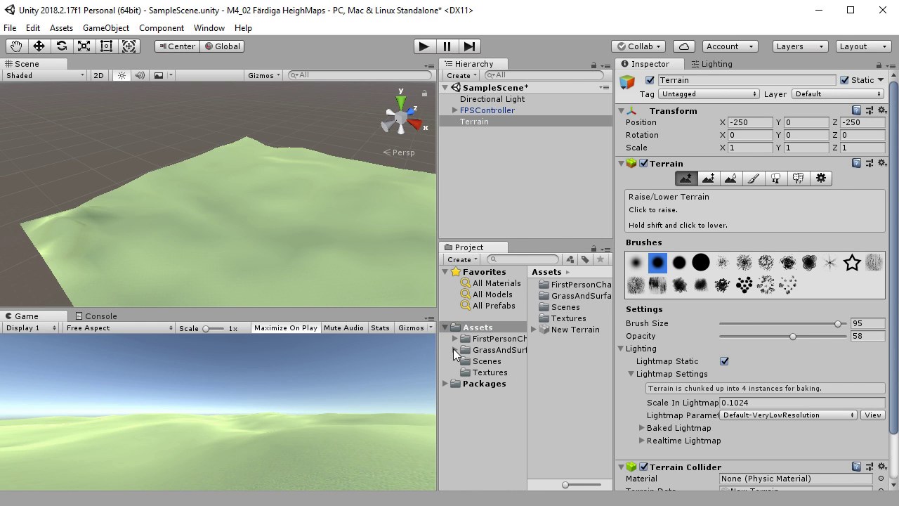
left_click(456, 350)
left_click(504, 361)
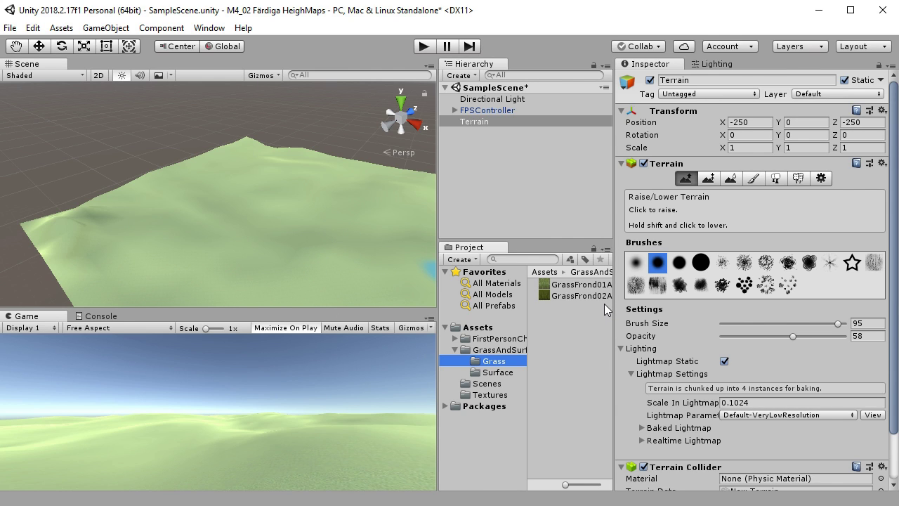
left_click(497, 373)
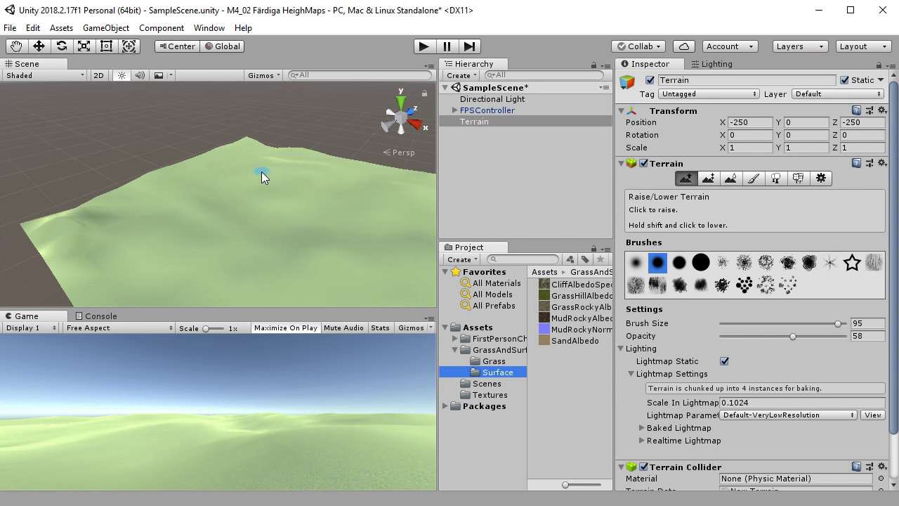
Test the scene briefly in play mode and return to editing.
left_click(423, 48)
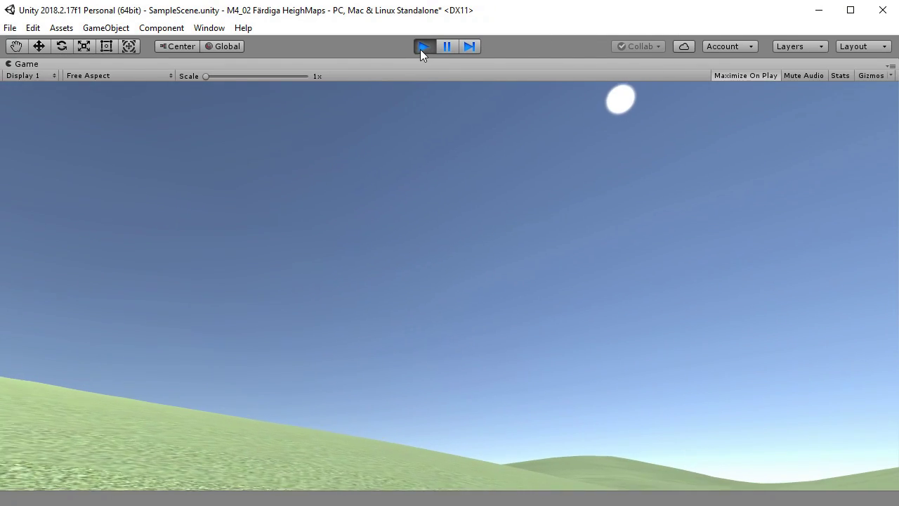
left_click(423, 47)
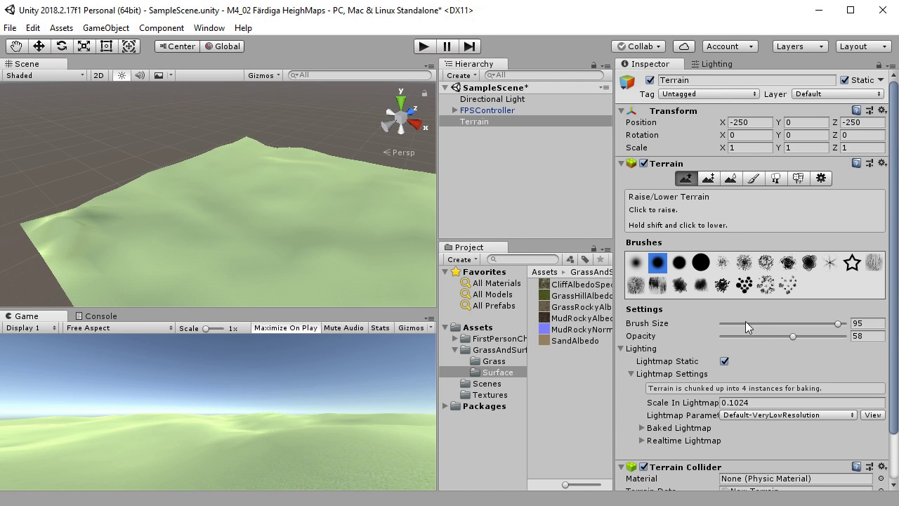
Add the GrassRockyAlbedo texture as a second terrain paint texture and select it for painting.
left_click(754, 178)
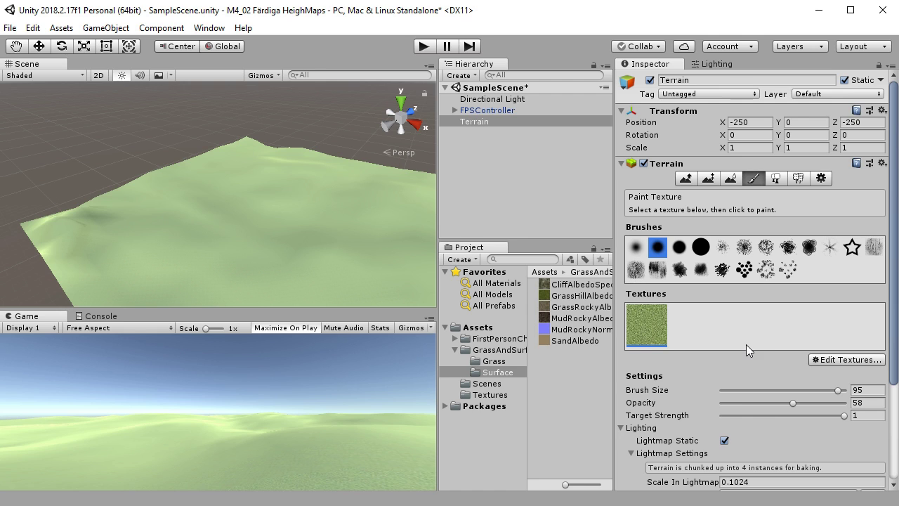
left_click(849, 359)
left_click(868, 370)
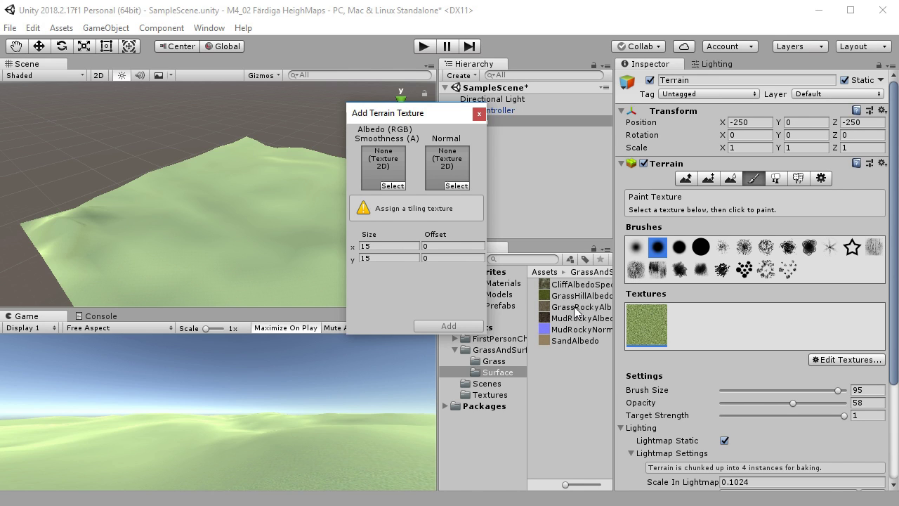
left_click_drag(575, 308, 384, 171)
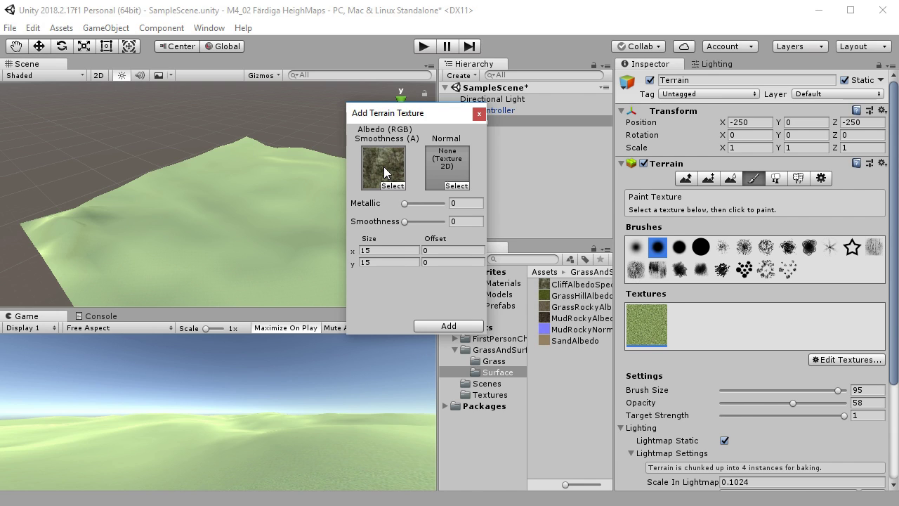
left_click(447, 326)
left_click(700, 329)
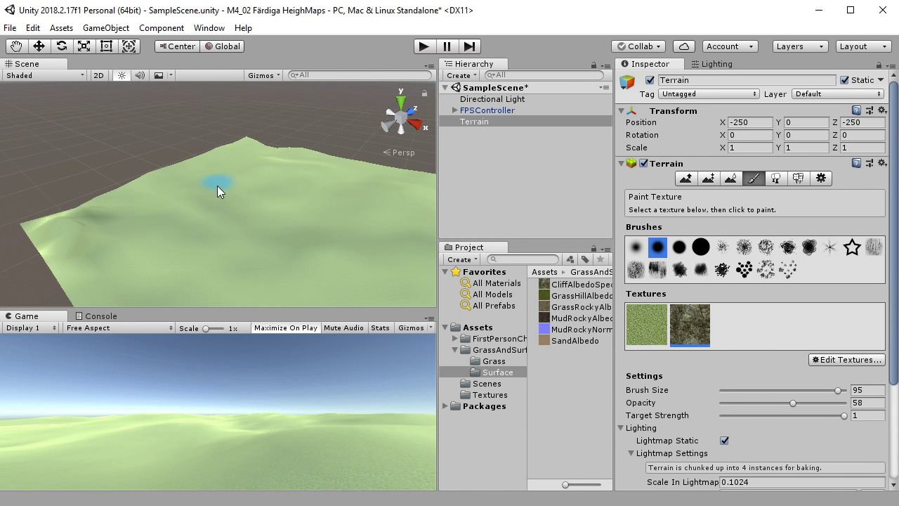
Set the terrain height to 300 in the terrain's resolution settings and inspect the reshaped hills.
scroll(238, 247, "up", 5)
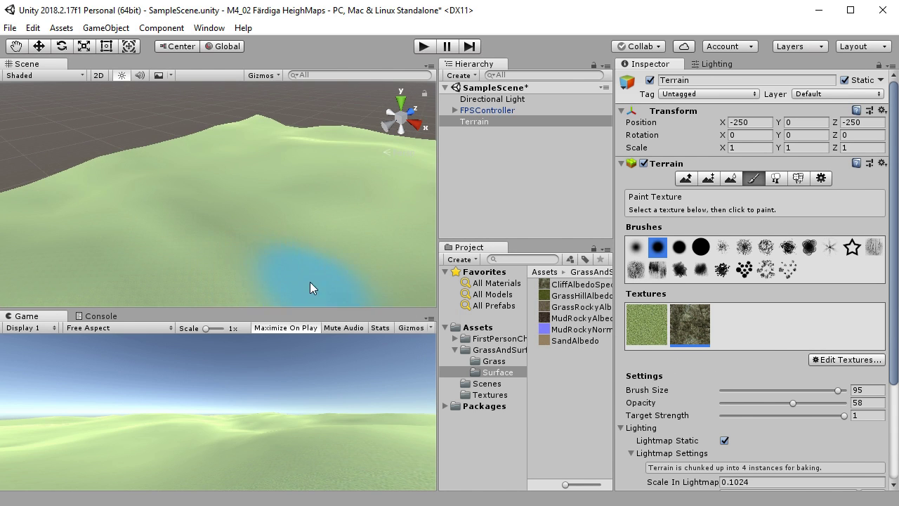
scroll(310, 282, "up", 10)
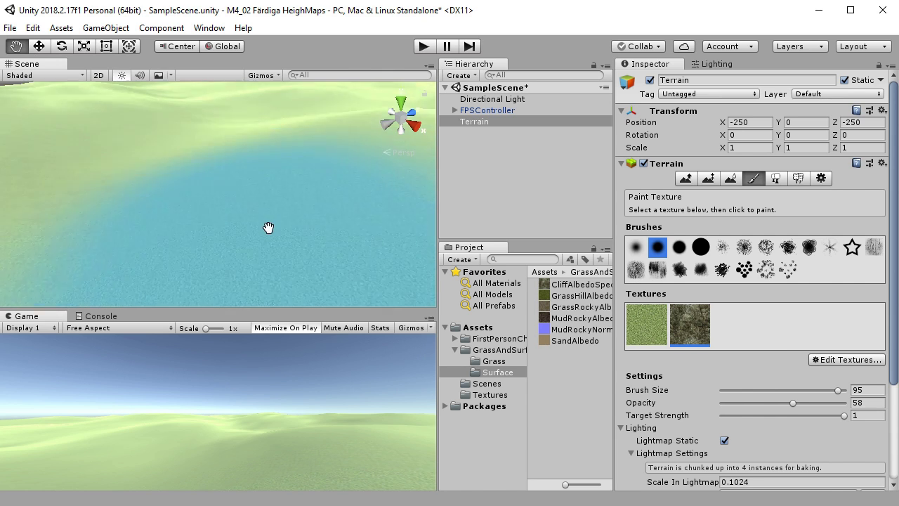
scroll(269, 227, "down", 10)
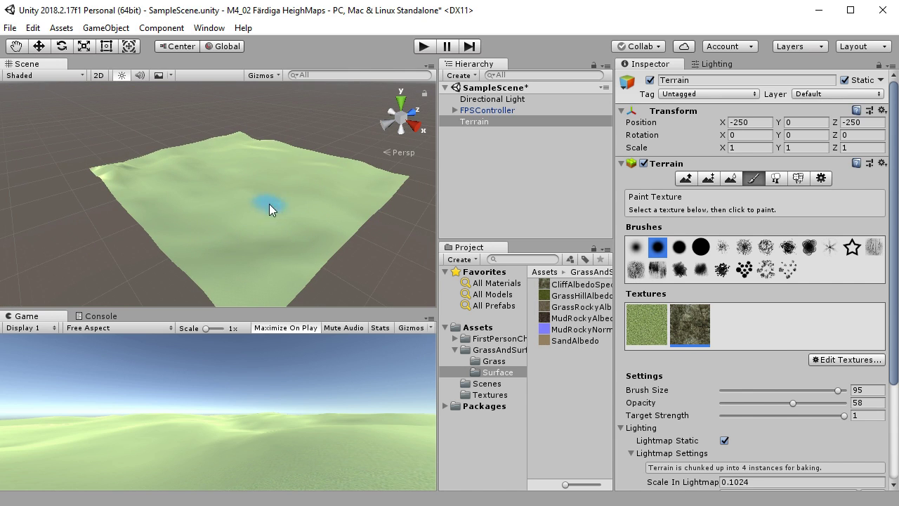
scroll(277, 241, "up", 5)
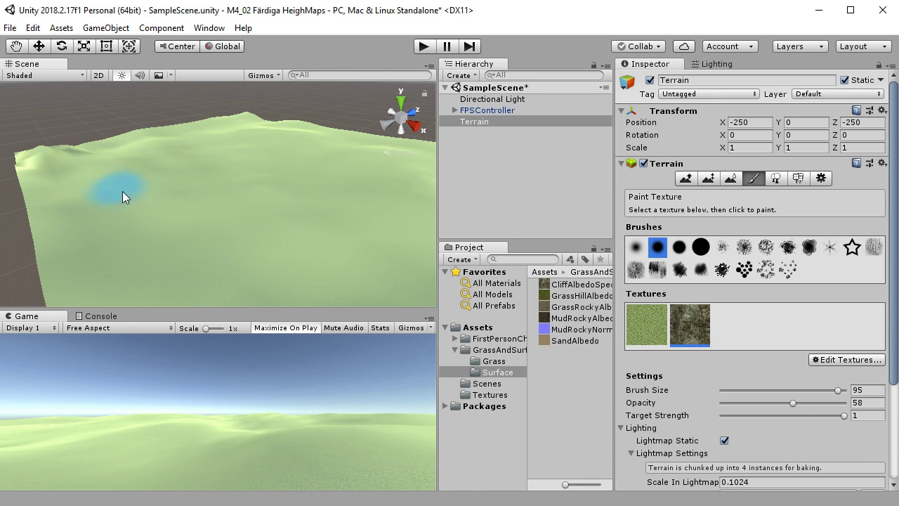
left_click(822, 178)
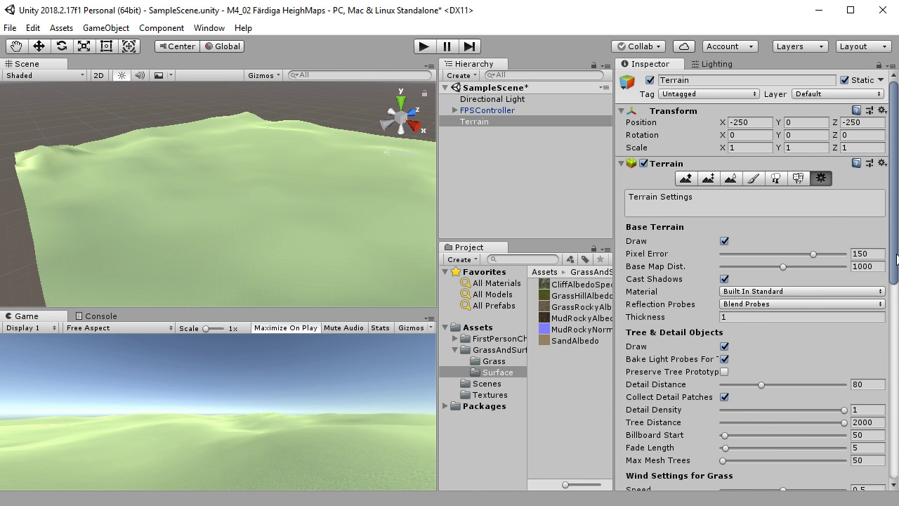
scroll(756, 245, "down", 10)
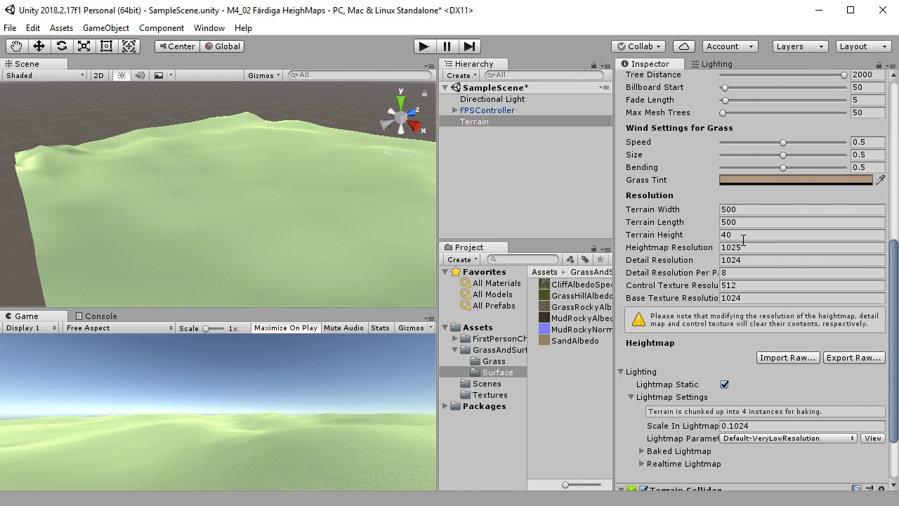
left_click(742, 235)
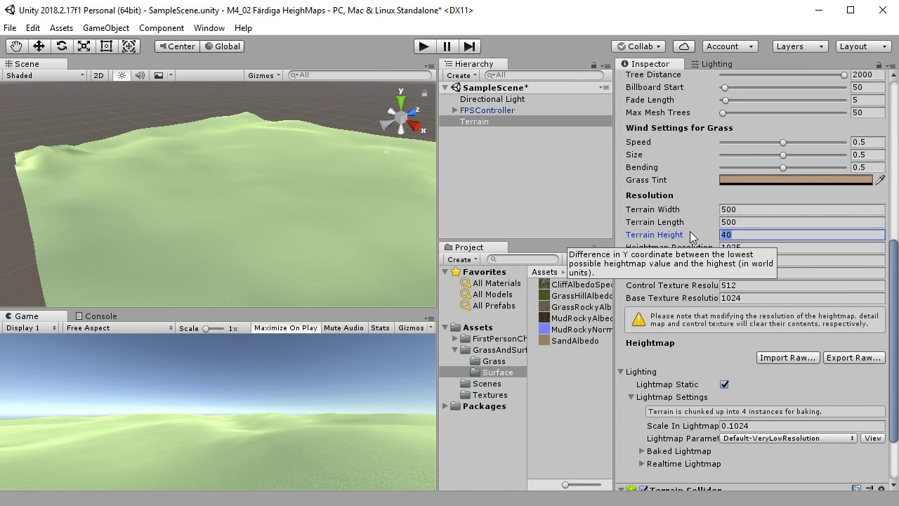
key("Tab")
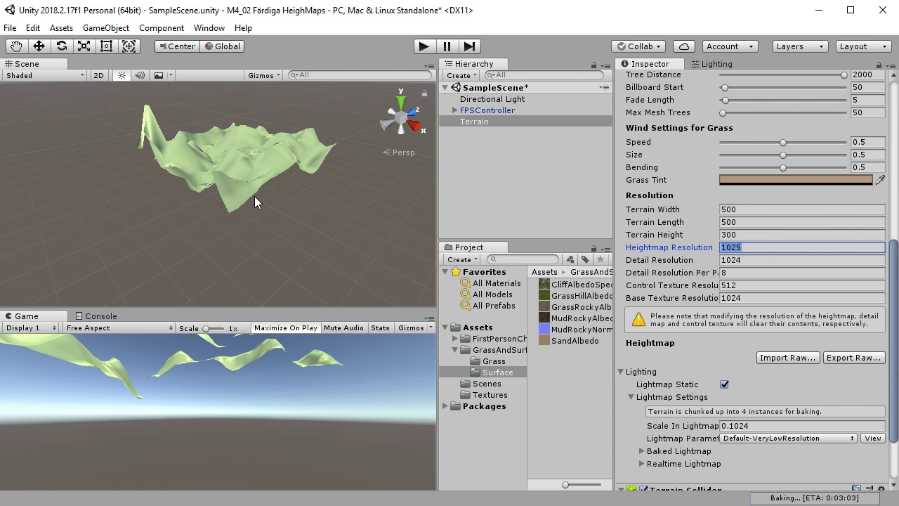
middle_click_drag(326, 151, 306, 198)
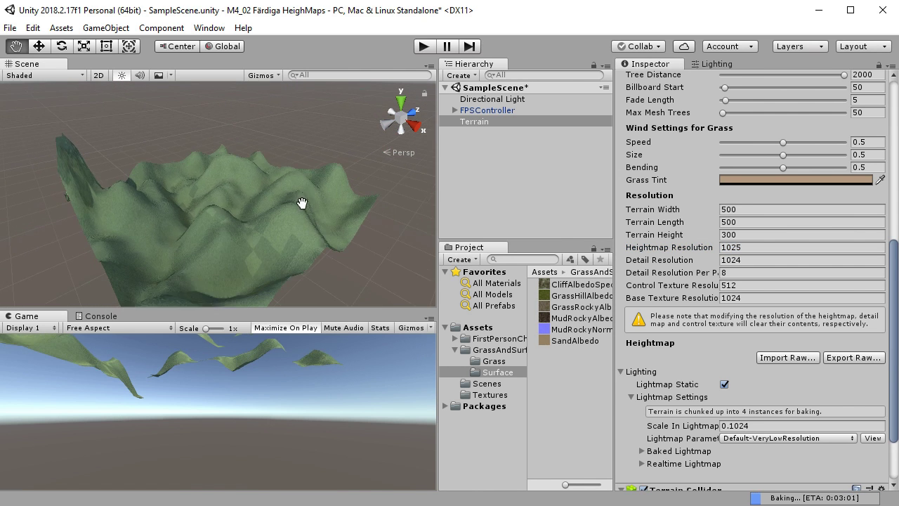
left_click_drag(241, 211, 380, 222, "alt")
scroll(380, 222, "down", 5)
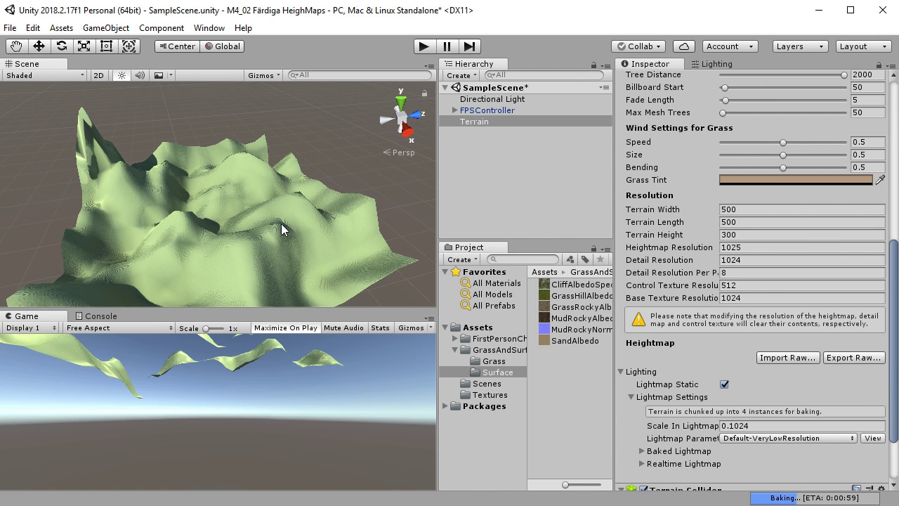
Reduce the terrain height to 200.
left_click(704, 234)
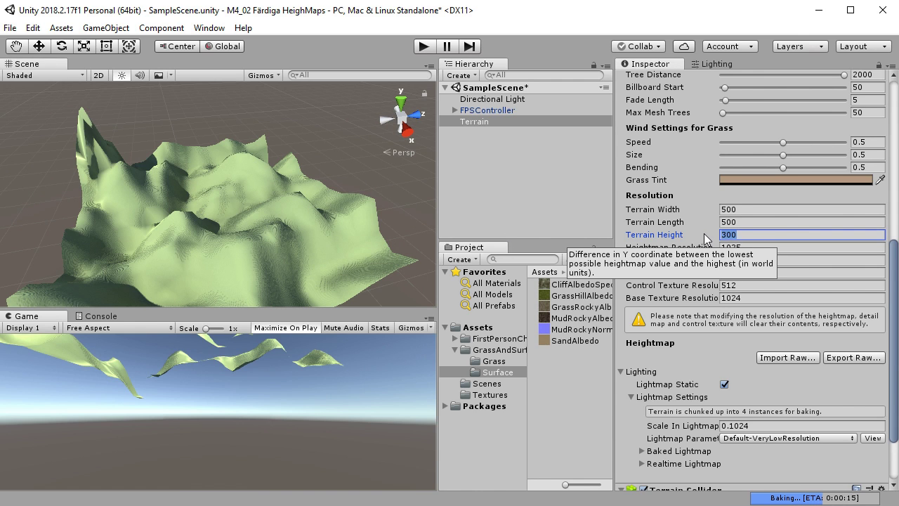
type("200")
key("Tab")
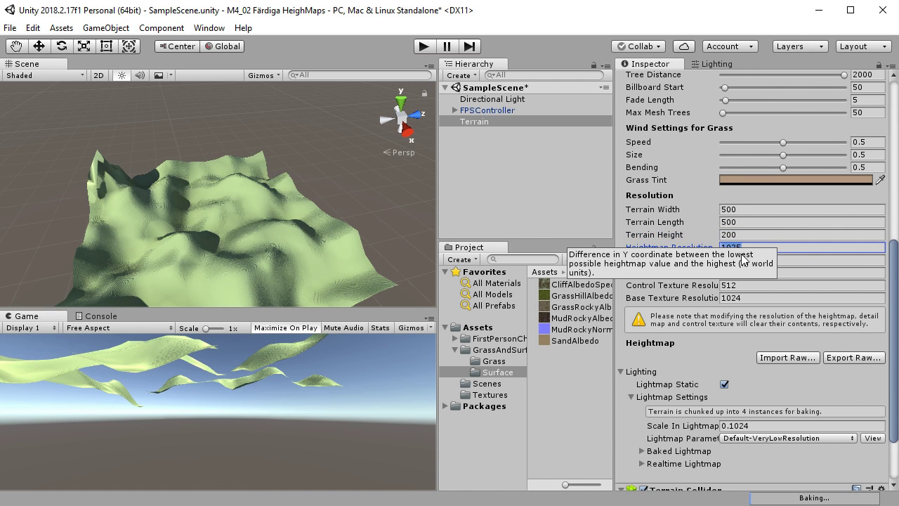
Set the terrain height to 150.
left_click(688, 230)
type("150")
key("Tab")
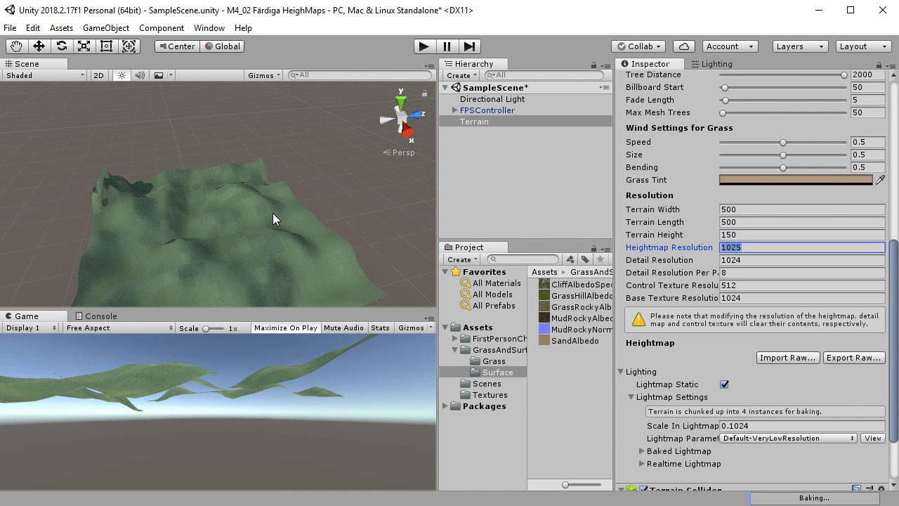
left_click(279, 235)
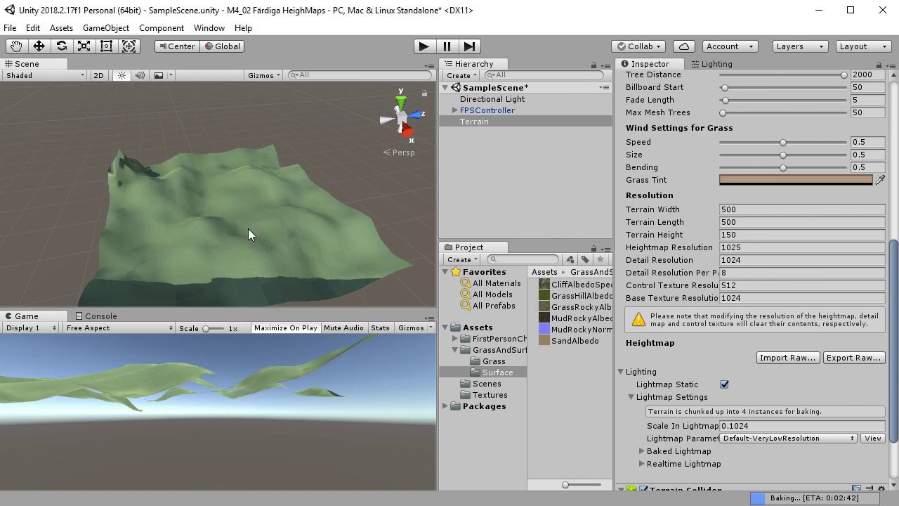
Frame the FPSController in the scene and check where it sits relative to the terrain surface.
left_click(491, 111)
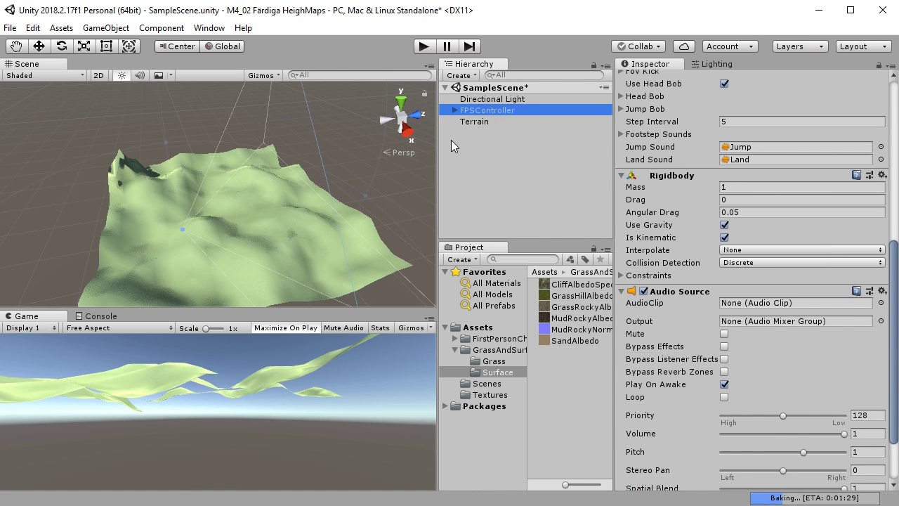
key("f")
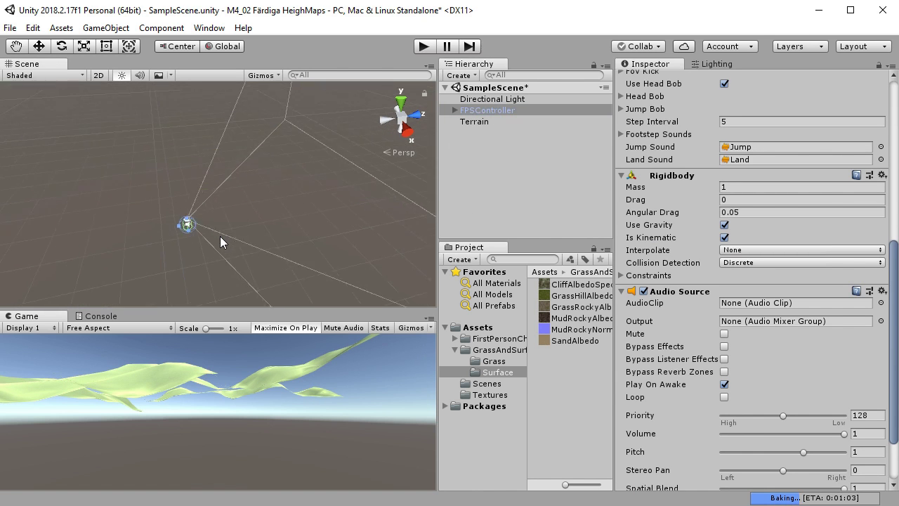
scroll(234, 234, "down", 6)
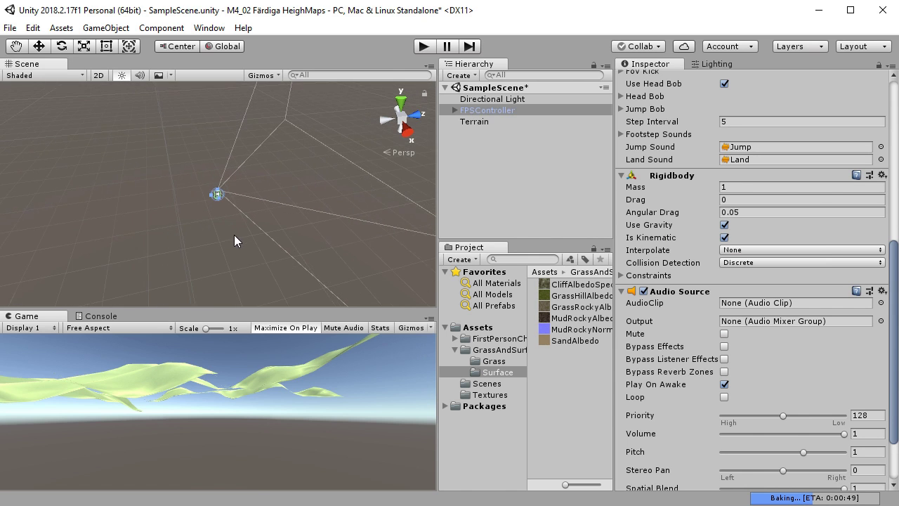
scroll(217, 224, "down", 4)
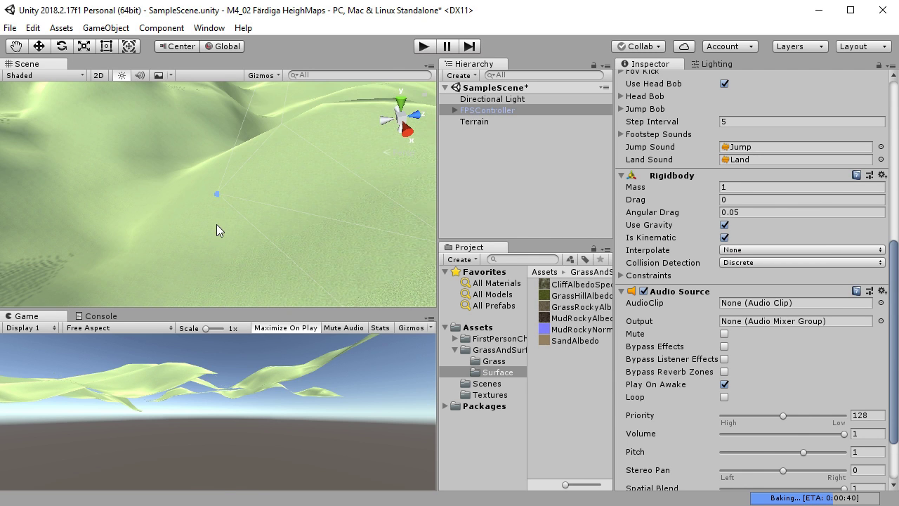
scroll(260, 208, "down", 5)
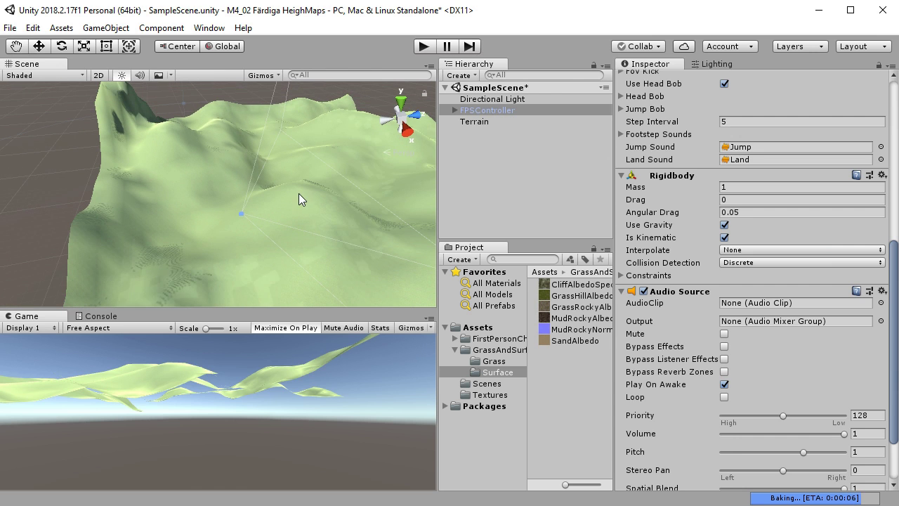
Prepare the terrain for texture painting with the rocky grass texture and set the brush size to 44.
left_click(485, 123)
scroll(815, 238, "up", 5)
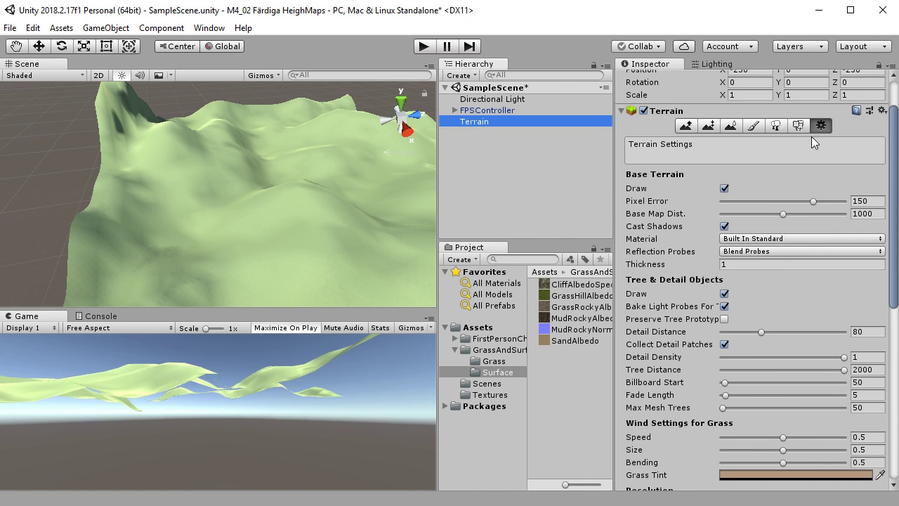
left_click(755, 128)
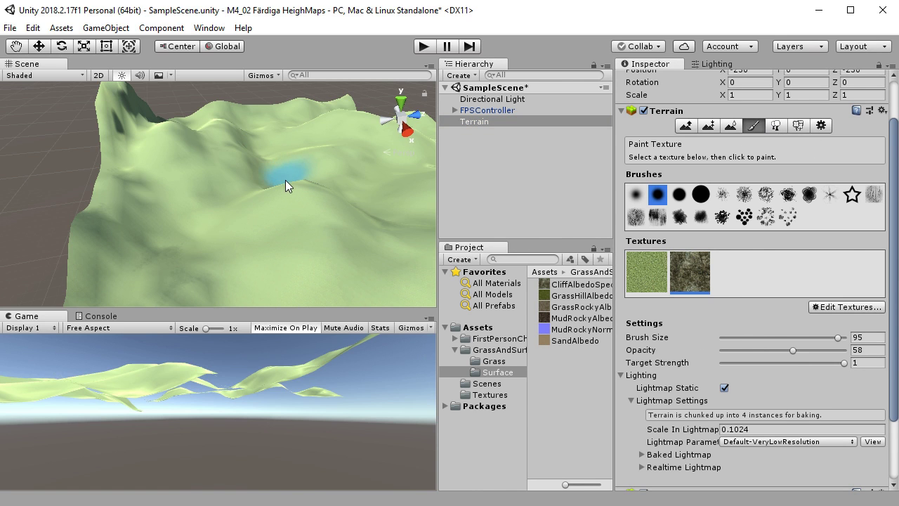
mouse_move(285, 180)
left_mouse_down()
mouse_move(234, 203)
mouse_move(222, 198)
mouse_move(180, 238)
left_mouse_up()
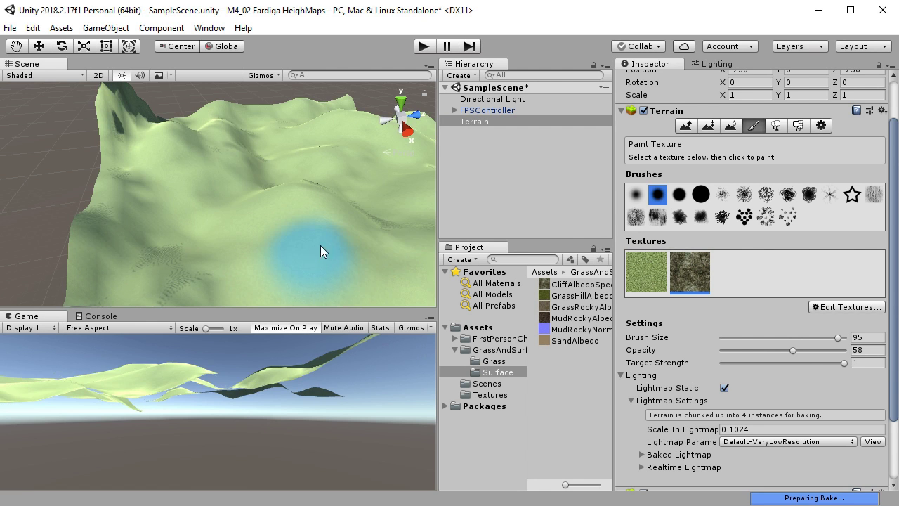
left_click_drag(791, 337, 776, 336)
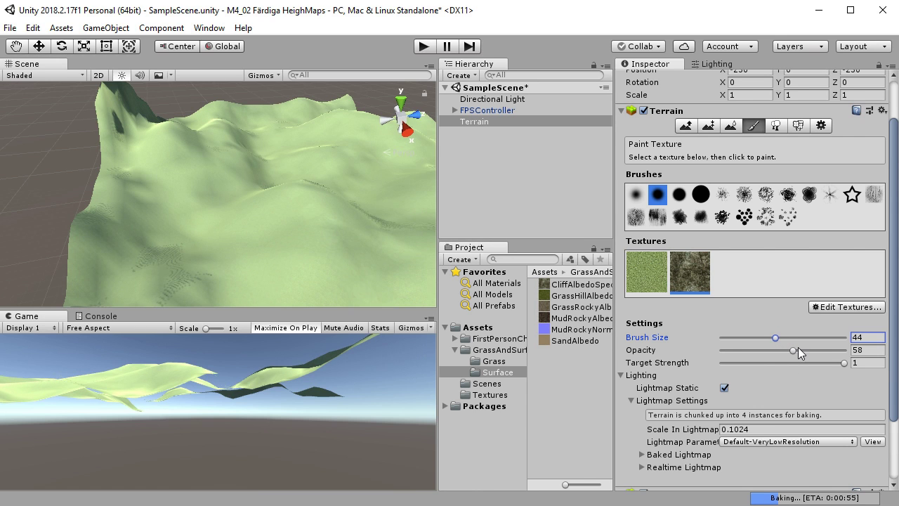
Try a rocky grass brush stroke on the terrain with the brush opacity set to 11.
left_click(796, 347)
left_click_drag(734, 353, 738, 351)
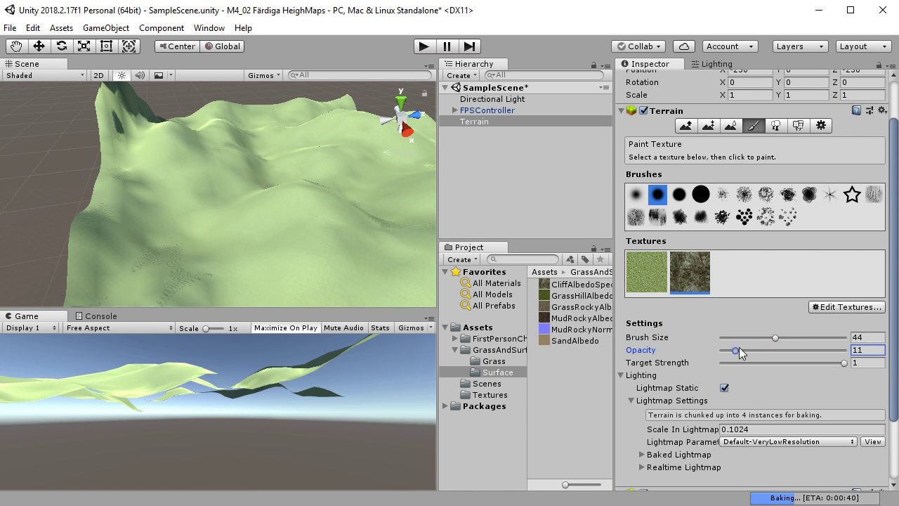
left_click_drag(203, 226, 231, 208)
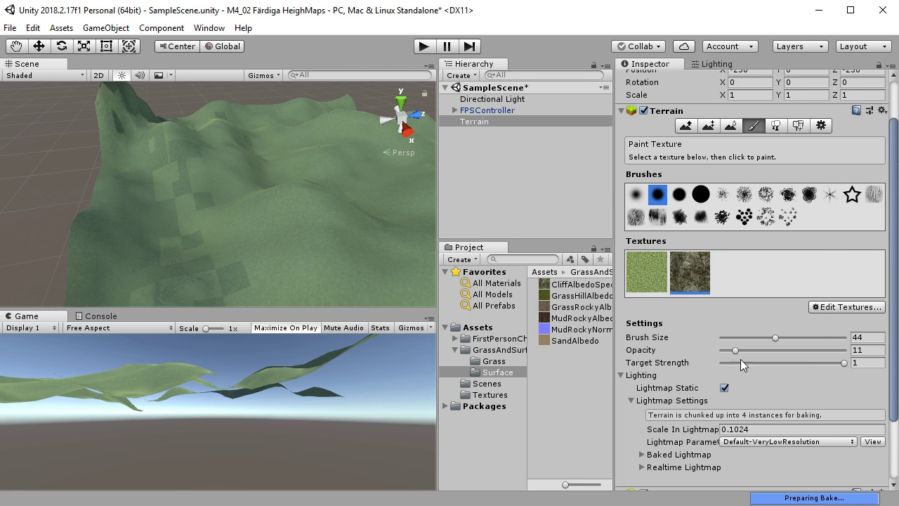
Set the brush opacity to 5 and paint scattered rocky grass patches over the terrain's hills and slopes.
left_click_drag(735, 351, 727, 351)
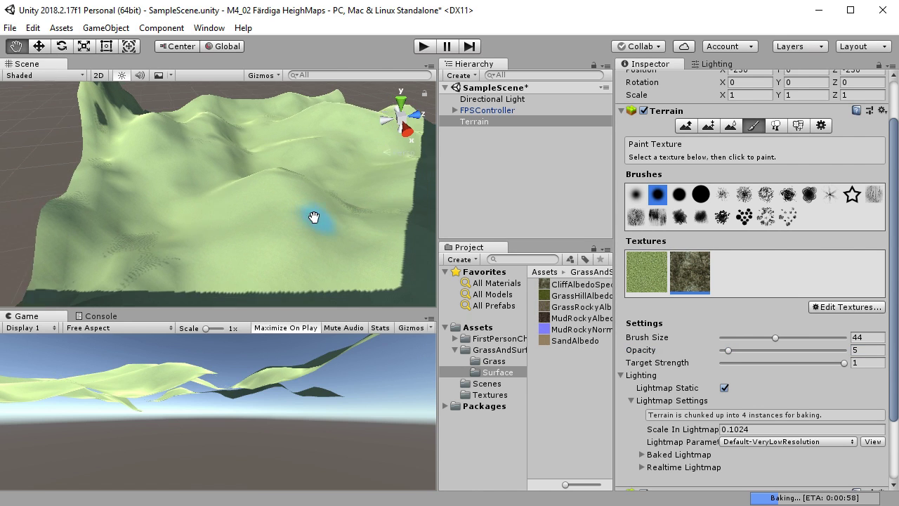
scroll(288, 180, "down", 3)
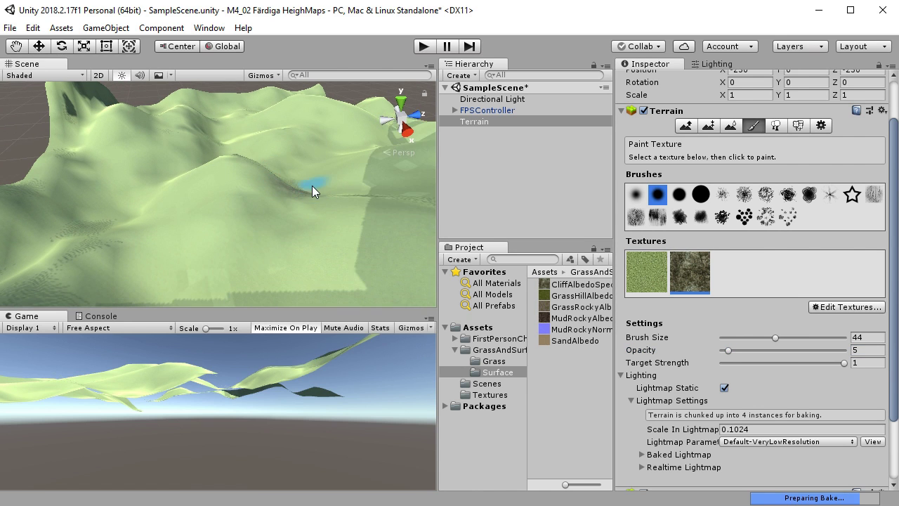
left_click_drag(312, 186, 281, 253)
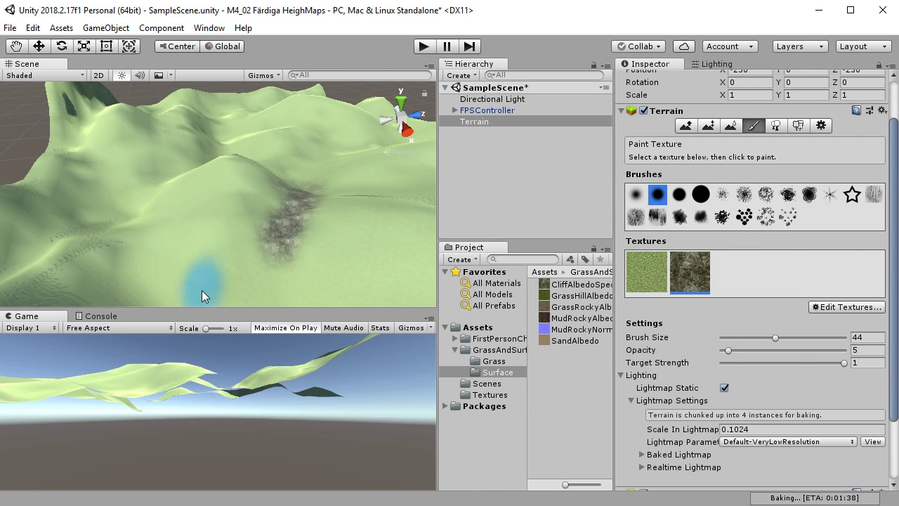
middle_click_drag(264, 270, 327, 206)
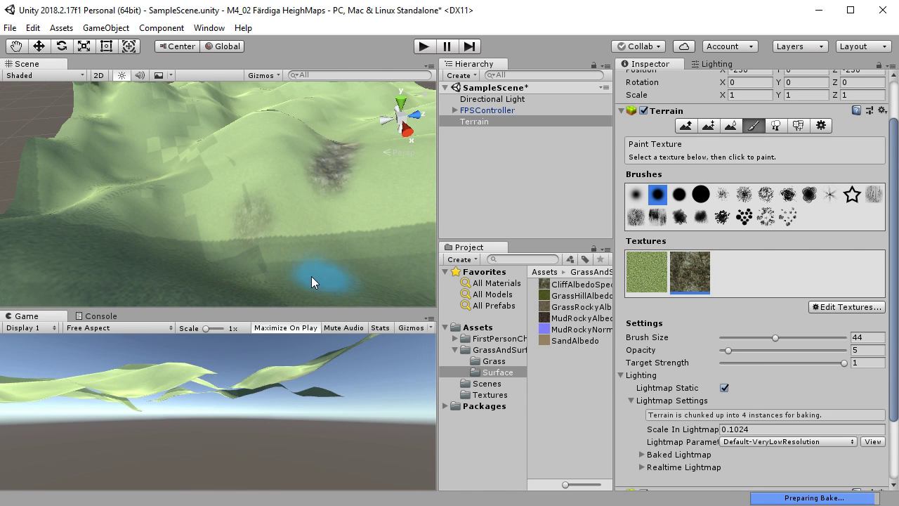
scroll(351, 201, "down", 5)
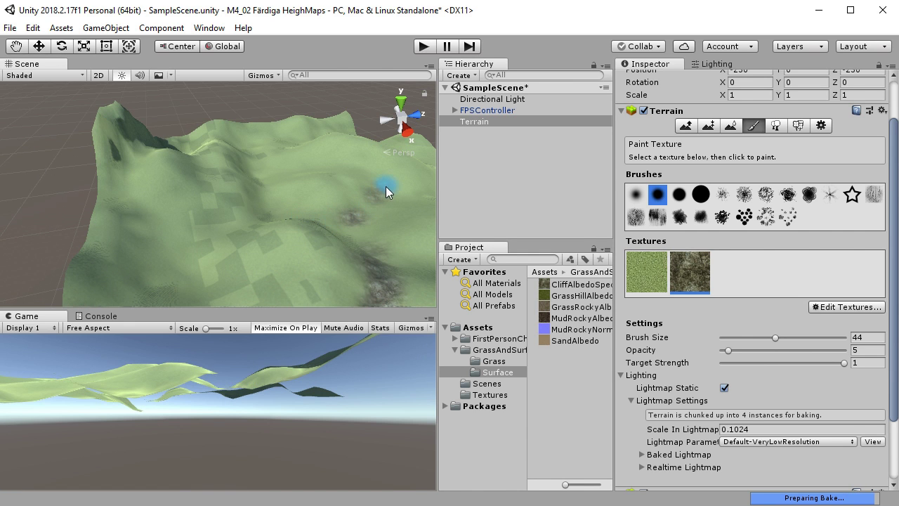
mouse_move(302, 151)
left_mouse_down()
mouse_move(264, 170)
mouse_move(255, 192)
mouse_move(267, 178)
mouse_move(272, 186)
mouse_move(261, 218)
mouse_move(168, 248)
left_mouse_up()
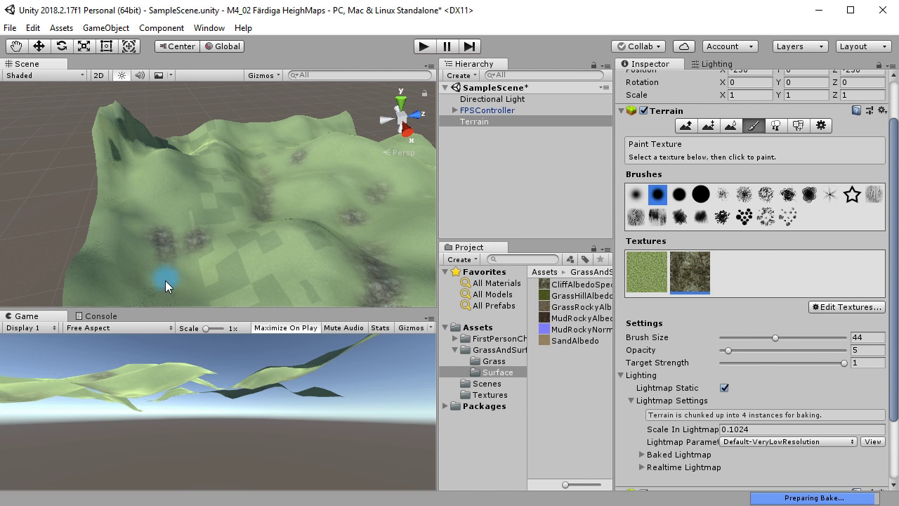
scroll(251, 231, "up", 5)
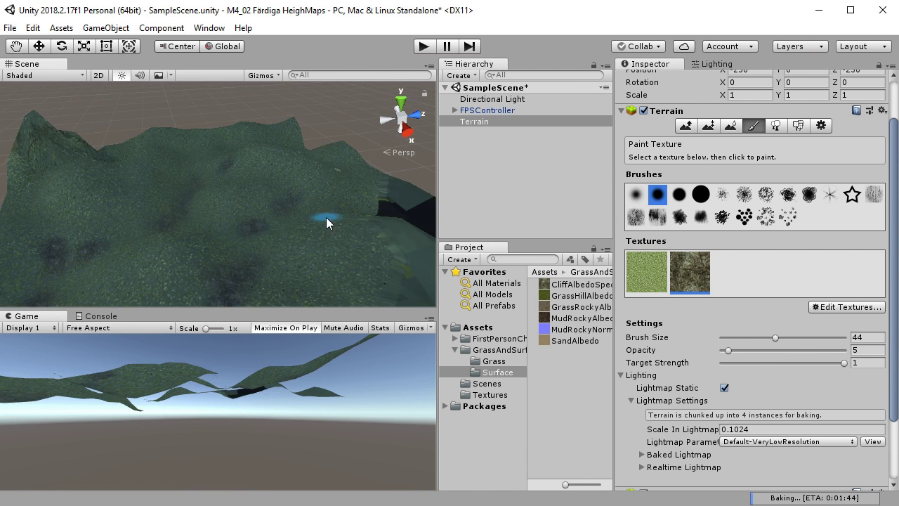
mouse_move(379, 210)
middle_mouse_down()
mouse_move(303, 234)
mouse_move(227, 217)
middle_mouse_up()
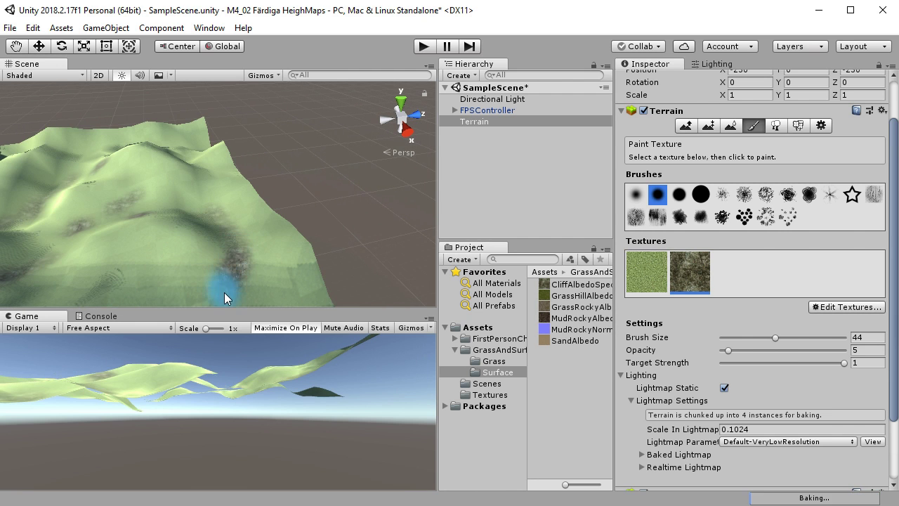
middle_click_drag(201, 255, 320, 253)
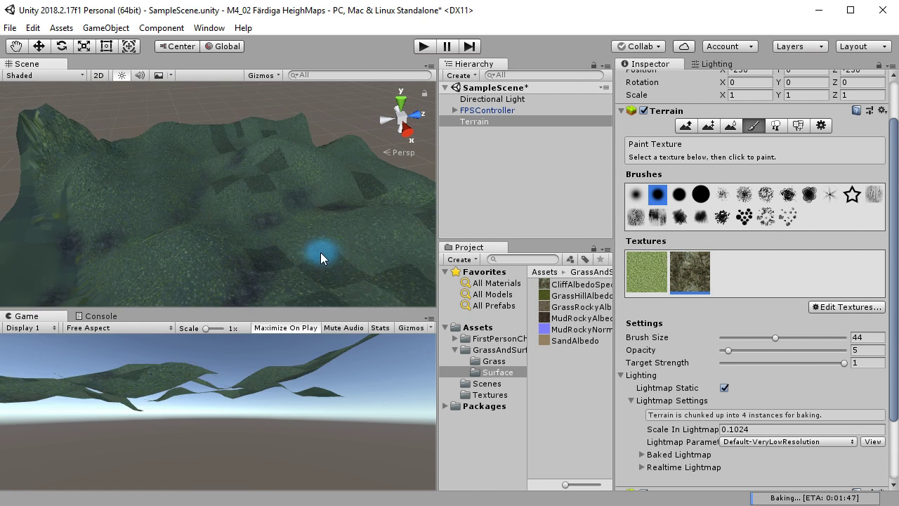
scroll(316, 260, "down", 3)
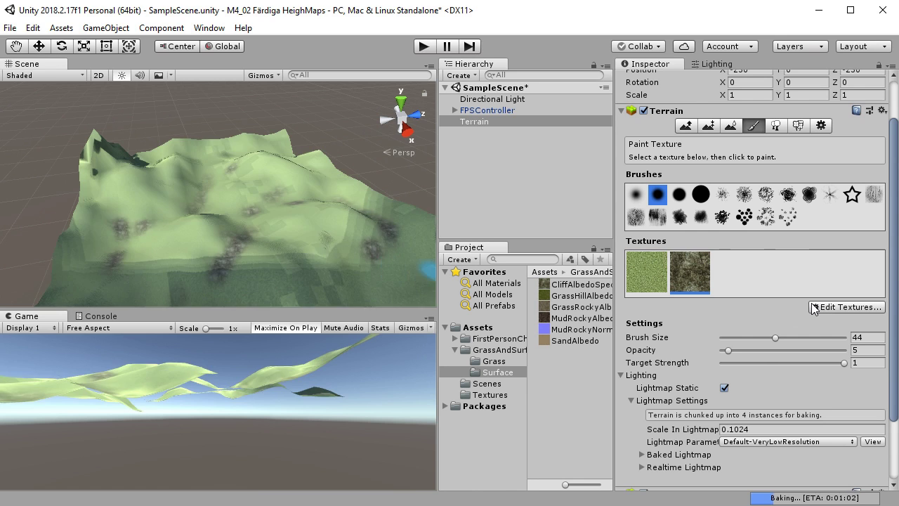
Add a terrain texture using the MudRocky albedo texture with the MudRocky normal map.
left_click(864, 309)
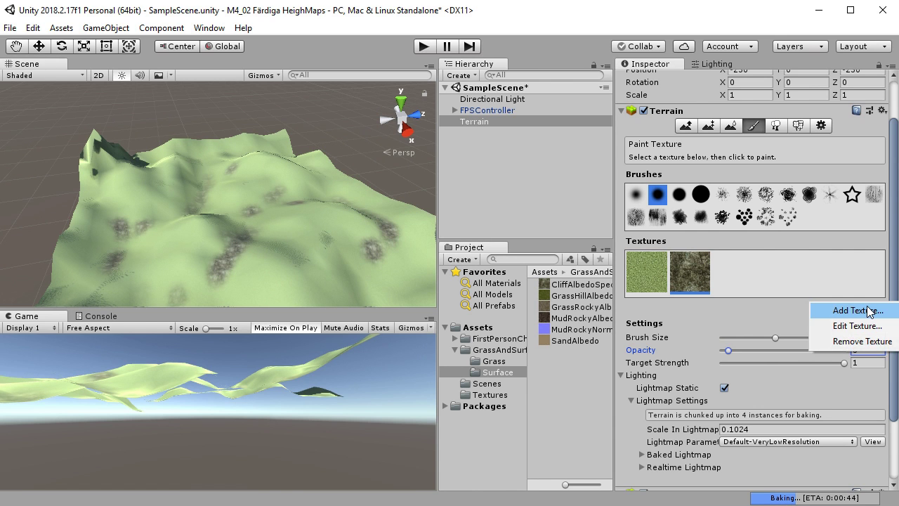
left_click(859, 311)
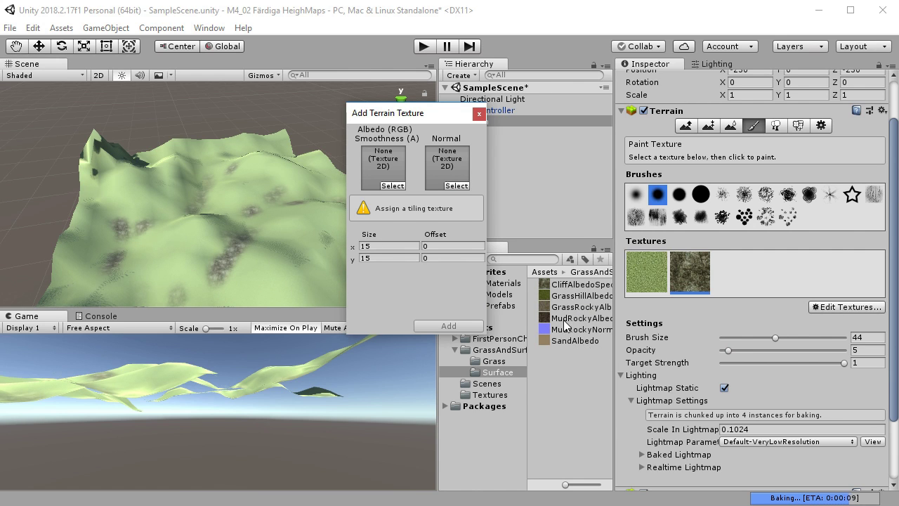
left_click_drag(564, 320, 387, 169)
left_click_drag(578, 331, 450, 176)
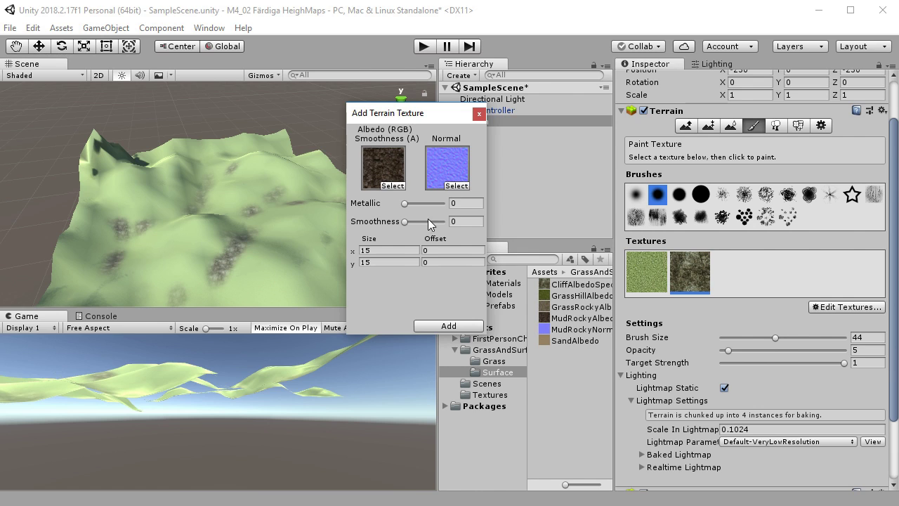
left_click(448, 326)
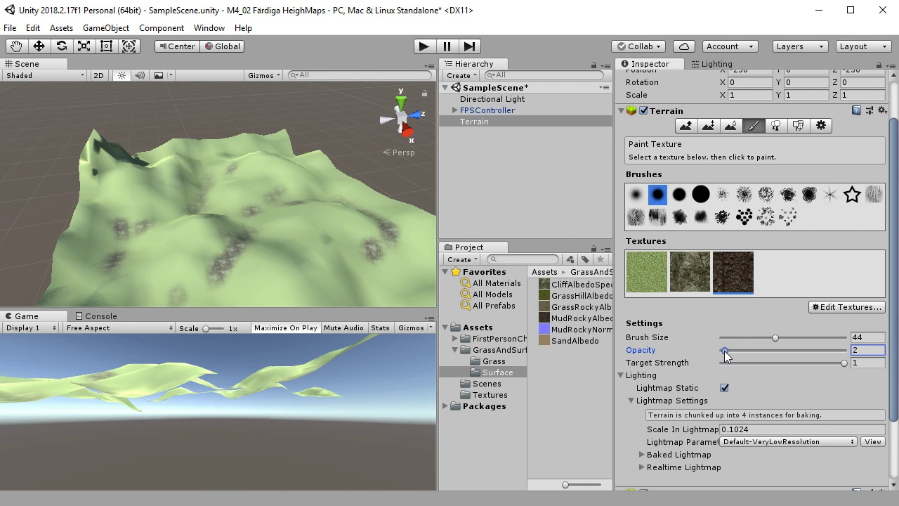
Set the brush opacity to 5 and paint dark mud patches across the terrain's hills and peak.
right_click_drag(226, 230, 156, 189)
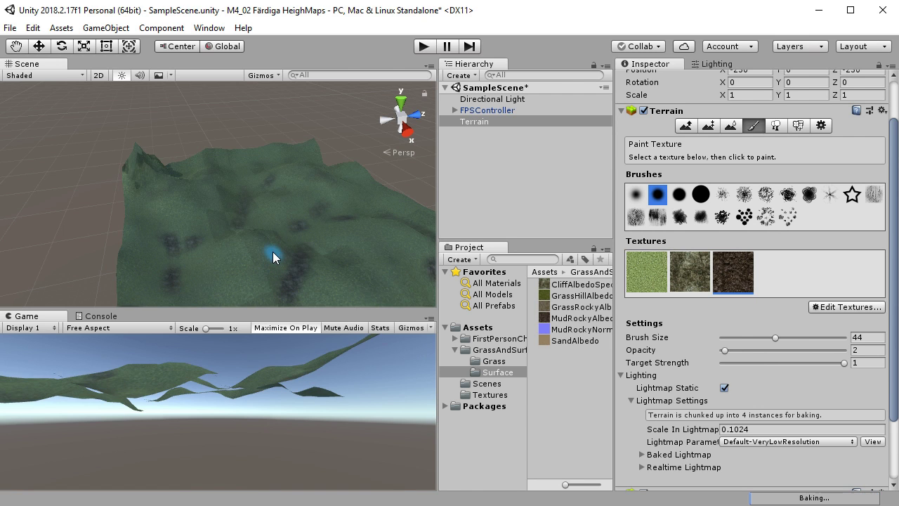
left_click_drag(273, 243, 307, 251, "alt")
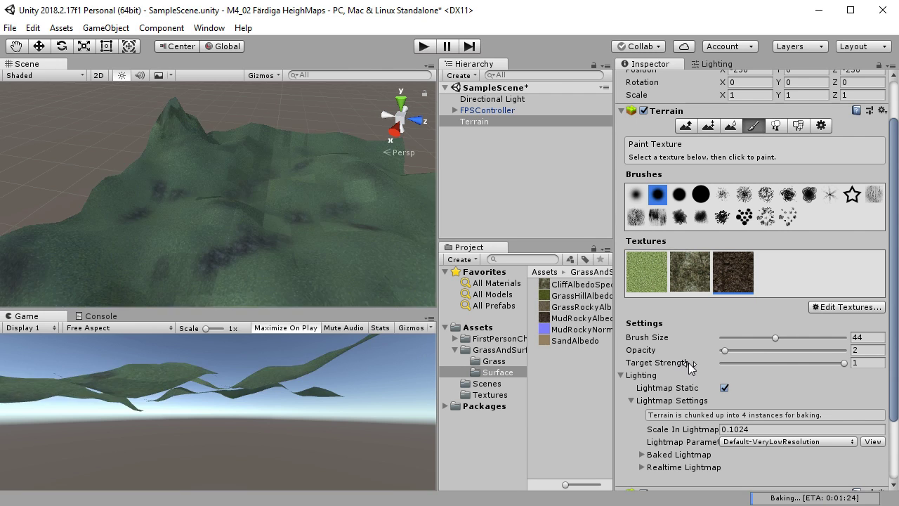
left_click_drag(725, 351, 731, 354)
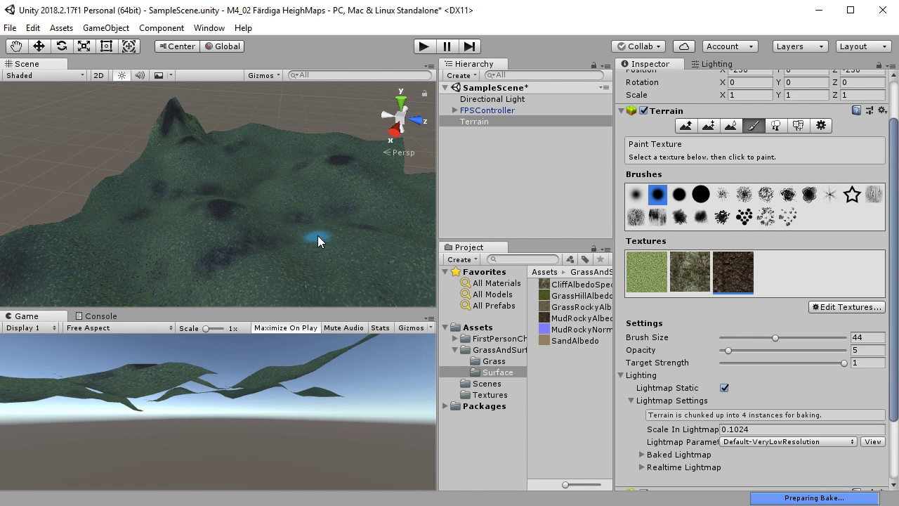
mouse_move(311, 225)
left_mouse_down("alt")
mouse_move(105, 277)
mouse_move(255, 251)
mouse_move(441, 241)
mouse_move(303, 216)
mouse_move(317, 216)
left_mouse_up("alt")
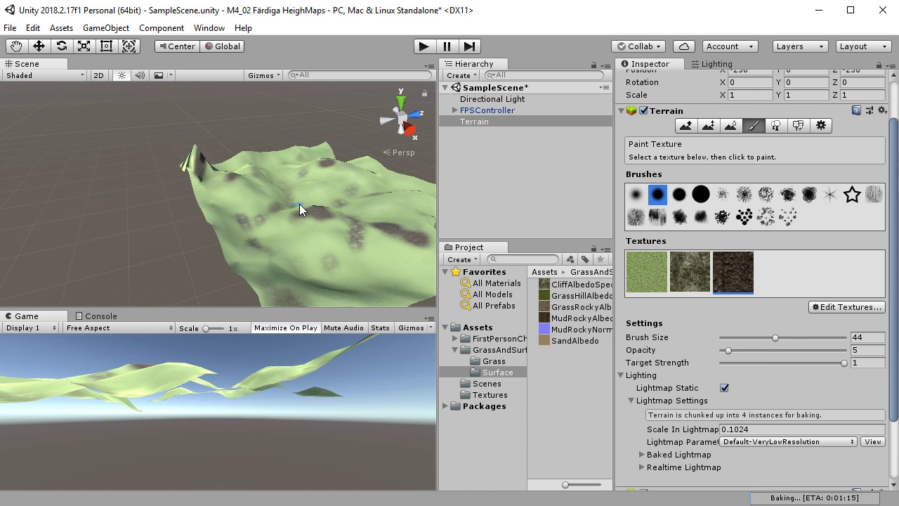
Add SandAlbedo as another terrain texture without a normal map.
left_click(845, 307)
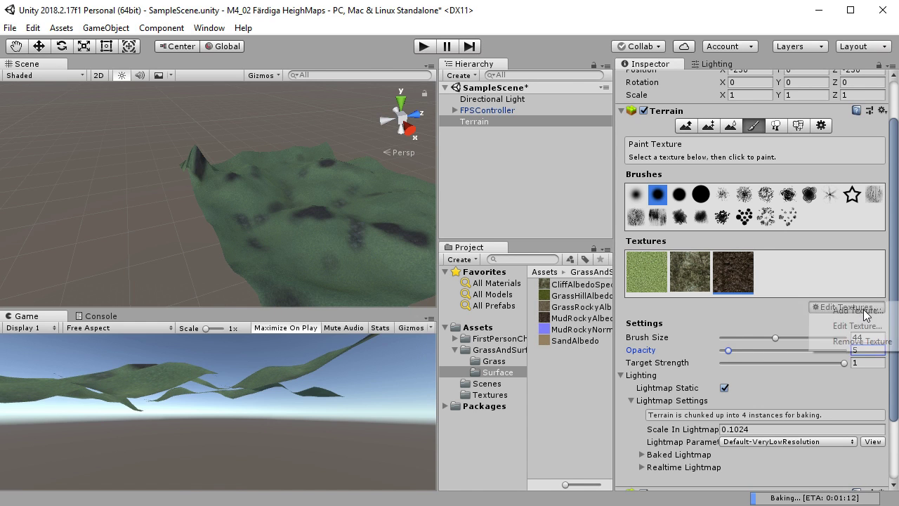
left_click(842, 312)
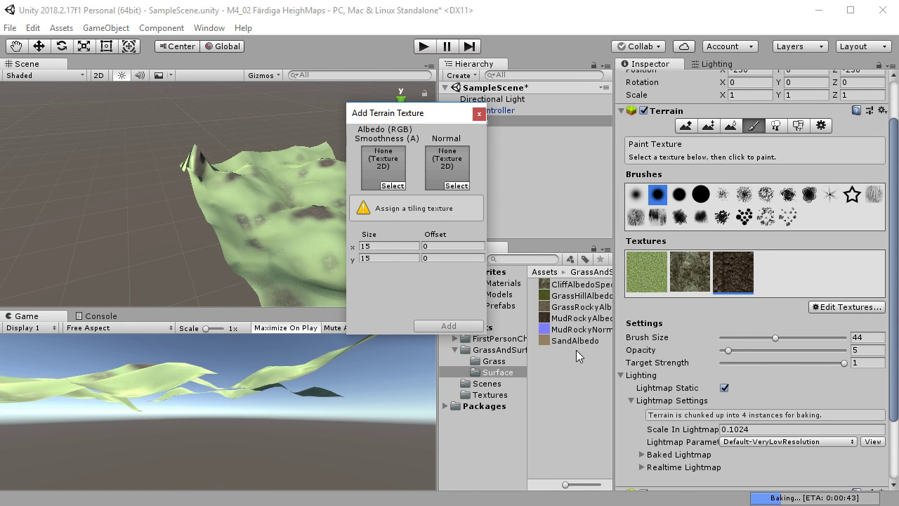
left_click_drag(580, 342, 379, 174)
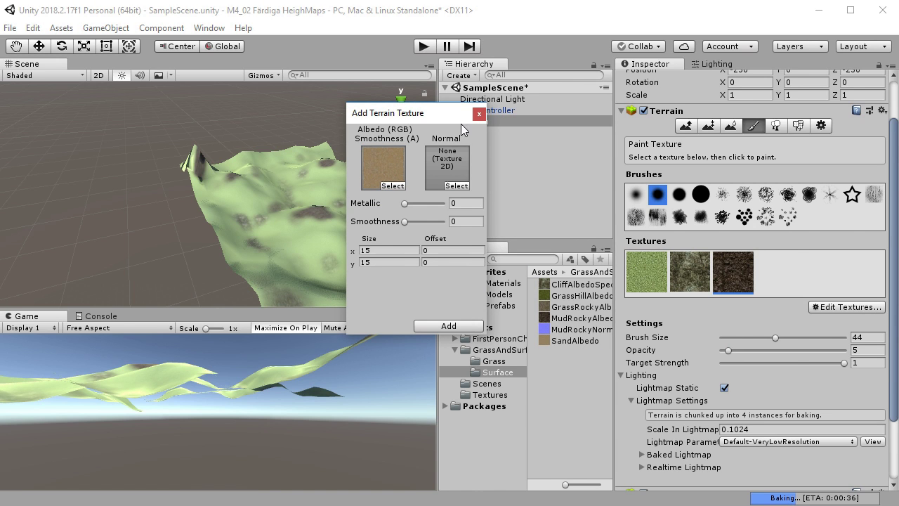
left_click(448, 326)
Set the brush size to 80 and opacity to 2, and paint faint sand patches across the terrain.
left_click_drag(390, 222, 337, 250, "alt")
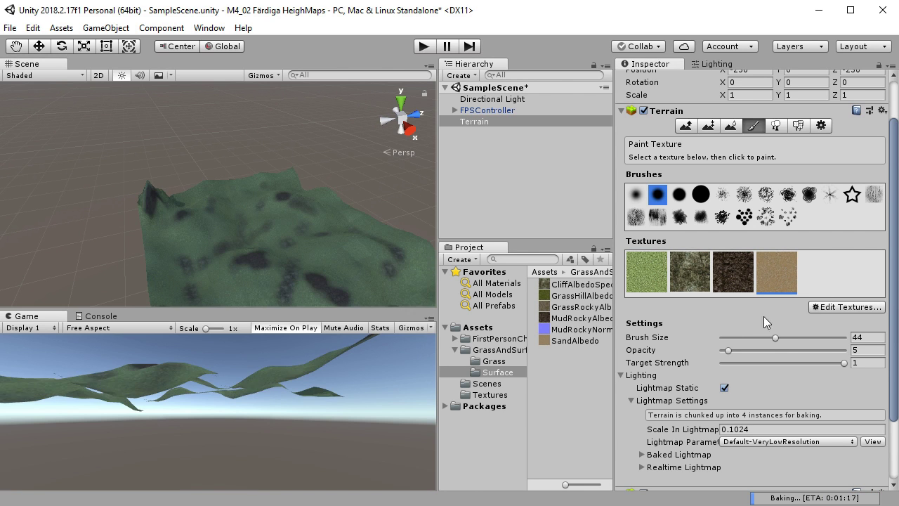
left_click(819, 338)
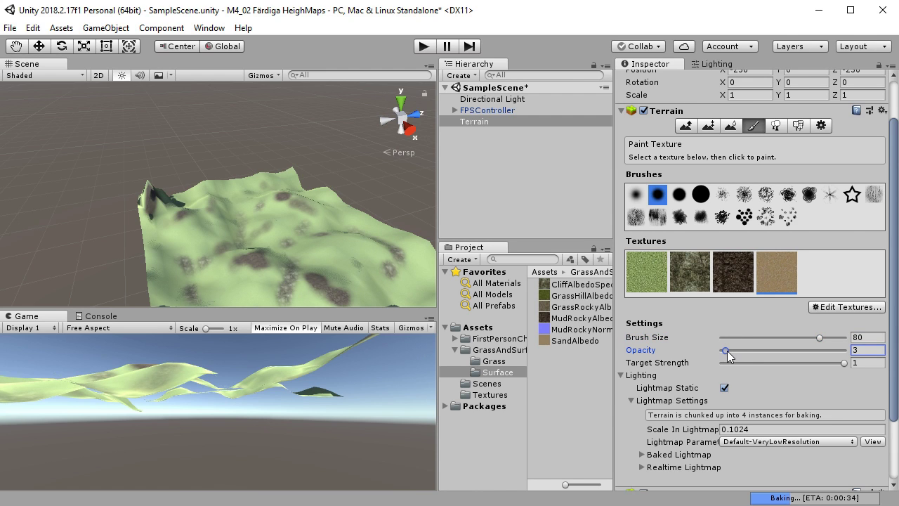
left_click_drag(727, 351, 699, 352)
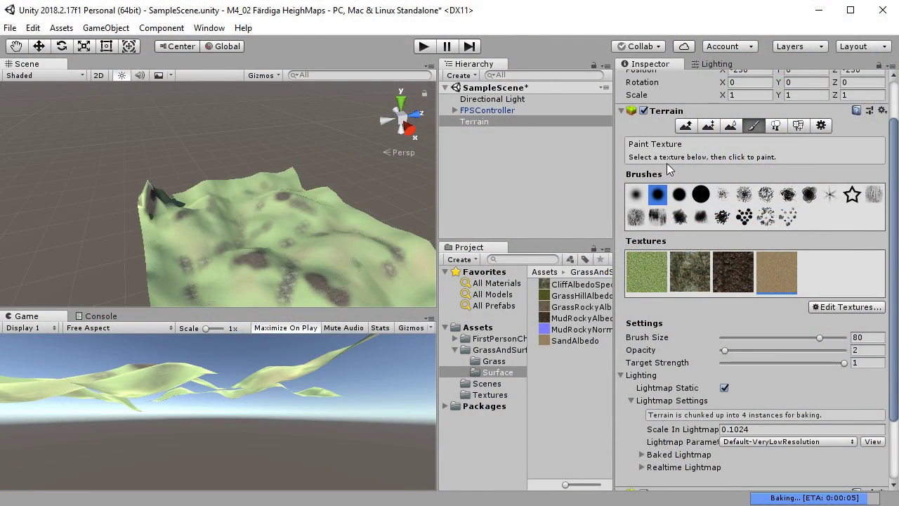
Run the scene to check the player's view of the painted terrain, and stop it again.
left_click(424, 47)
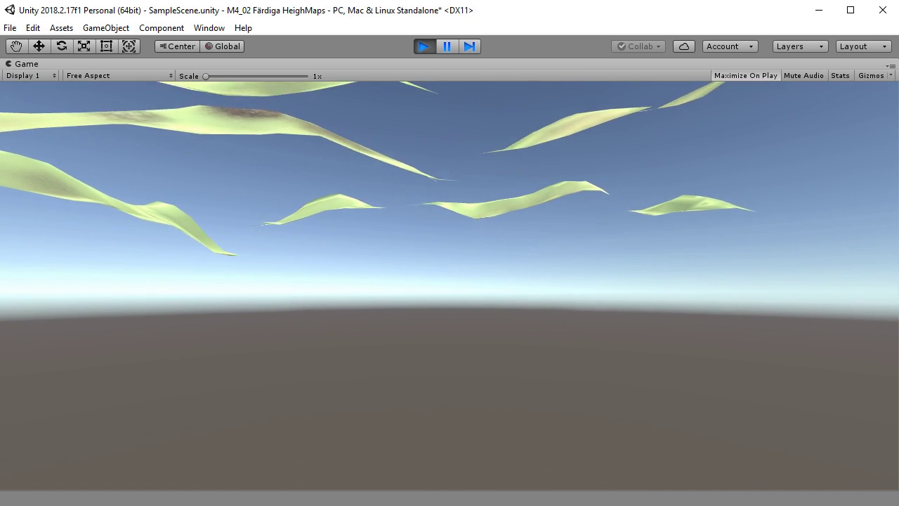
key("Escape")
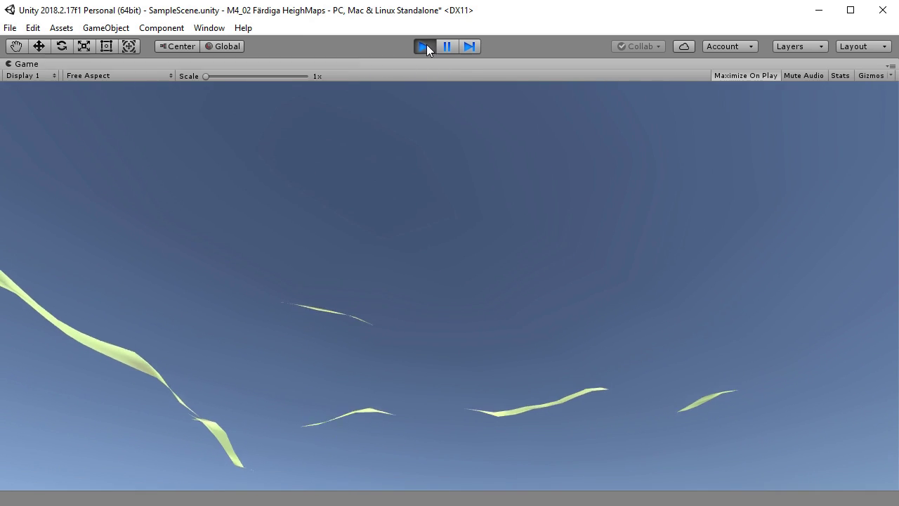
left_click(427, 44)
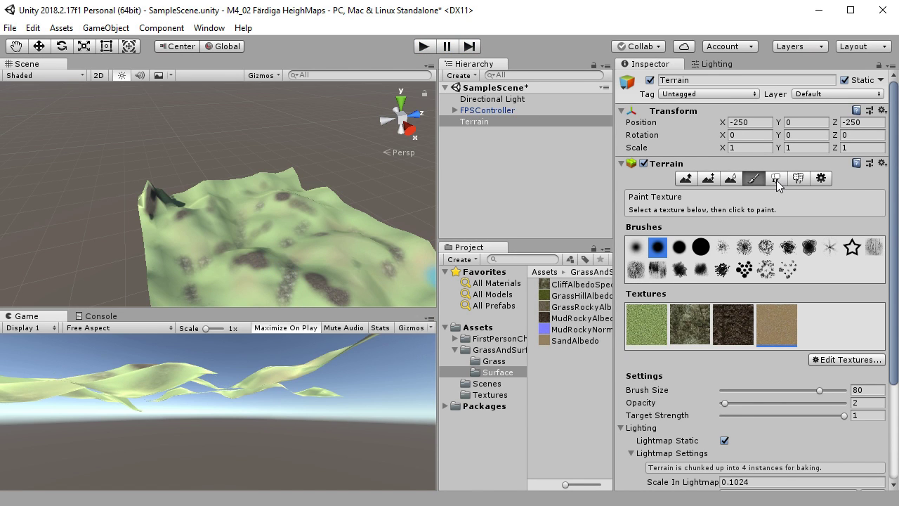
Reduce the terrain height to 40 in the terrain's resolution settings.
left_click(820, 179)
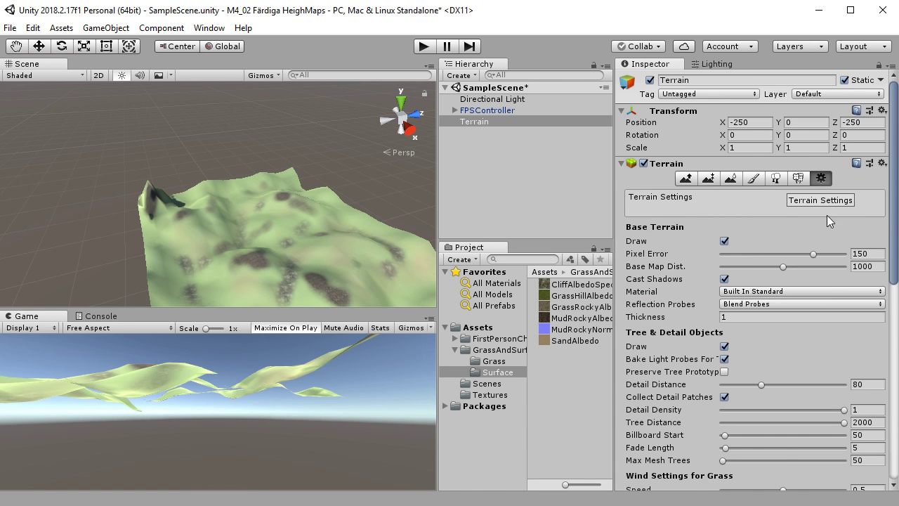
scroll(819, 267, "down", 8)
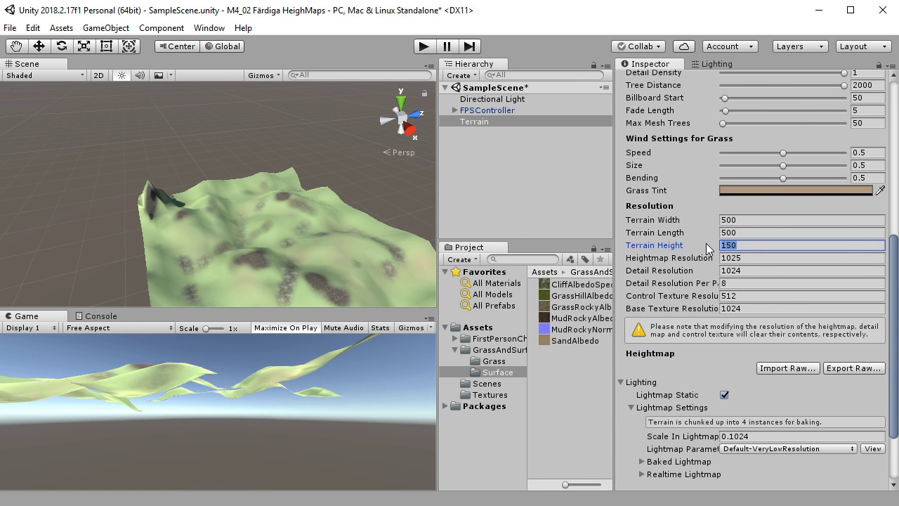
type("40")
key("Tab")
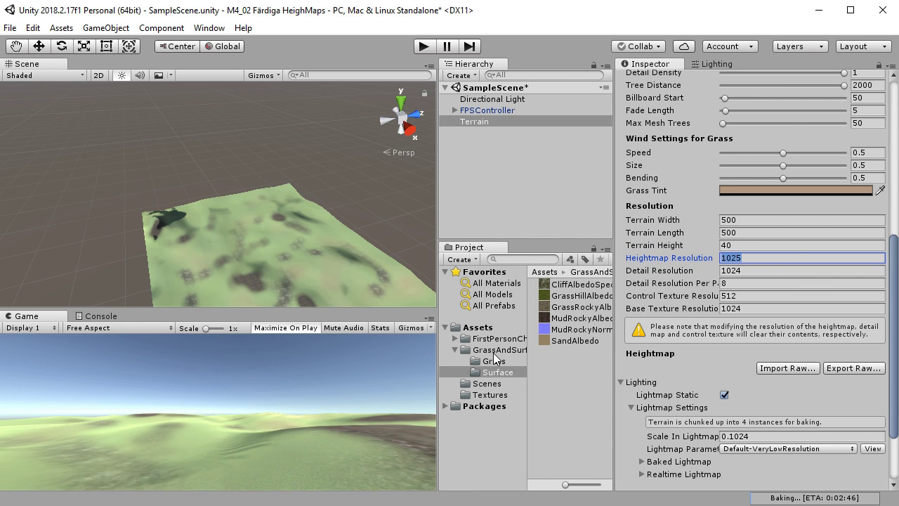
Lower the terrain height further to 35.
left_click(757, 244)
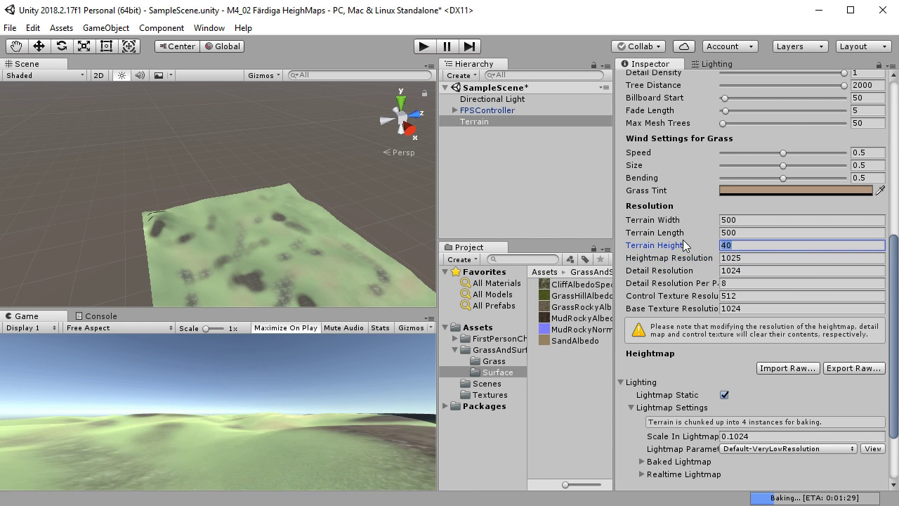
type("35")
key("Tab")
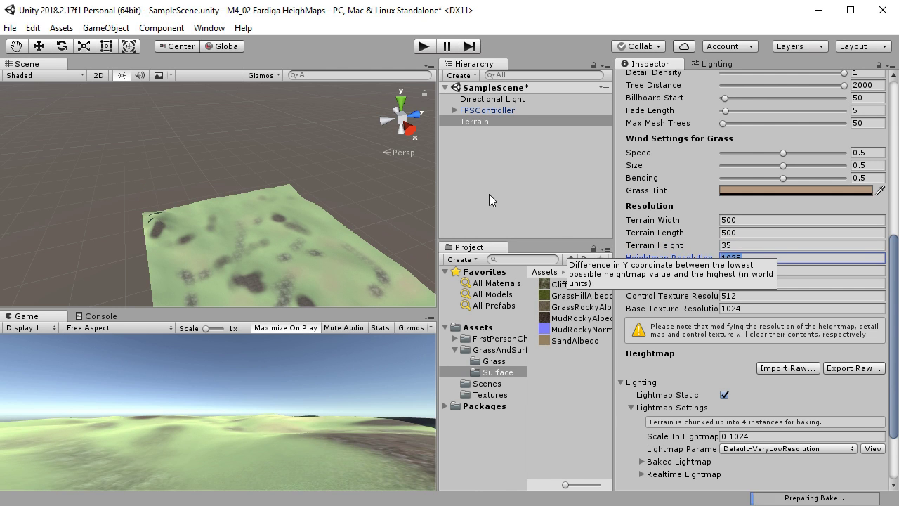
Lower the FPSController in the scene until it stands just above the grassy terrain surface.
left_click(507, 111)
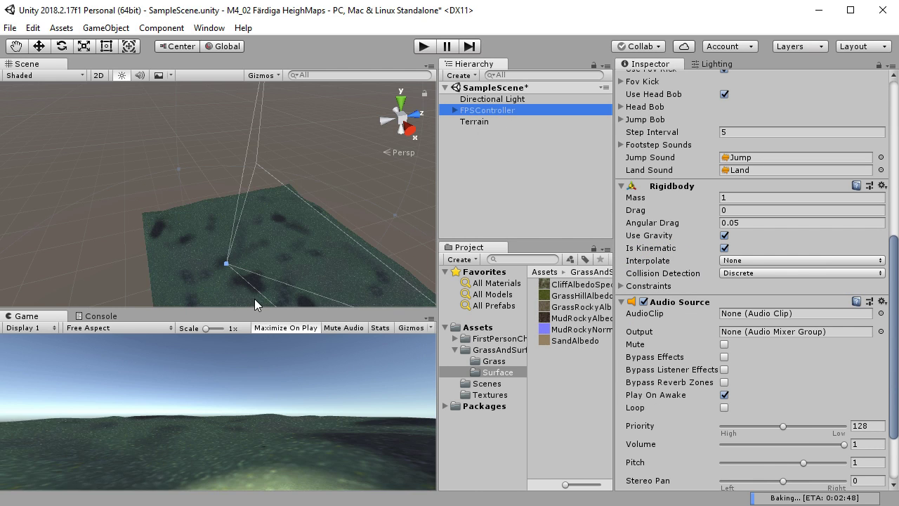
key("f")
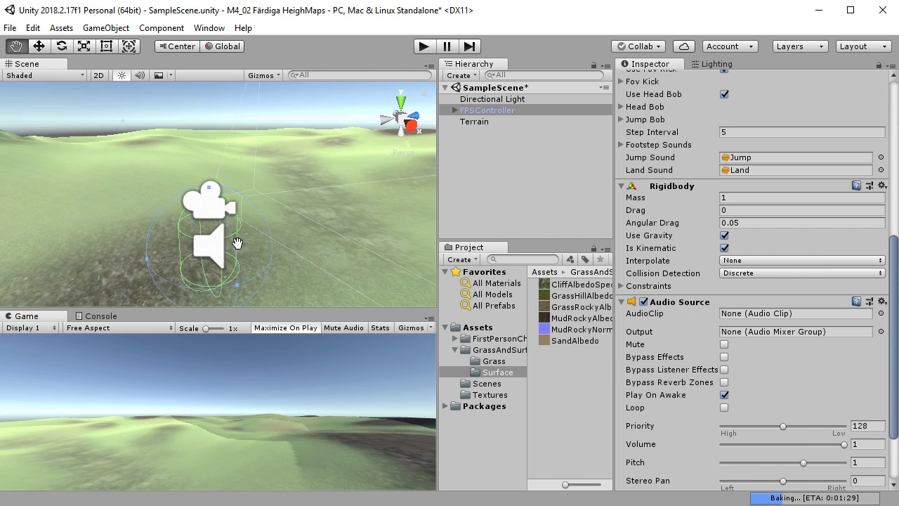
left_click_drag(238, 243, 281, 188)
scroll(281, 267, "down", 2)
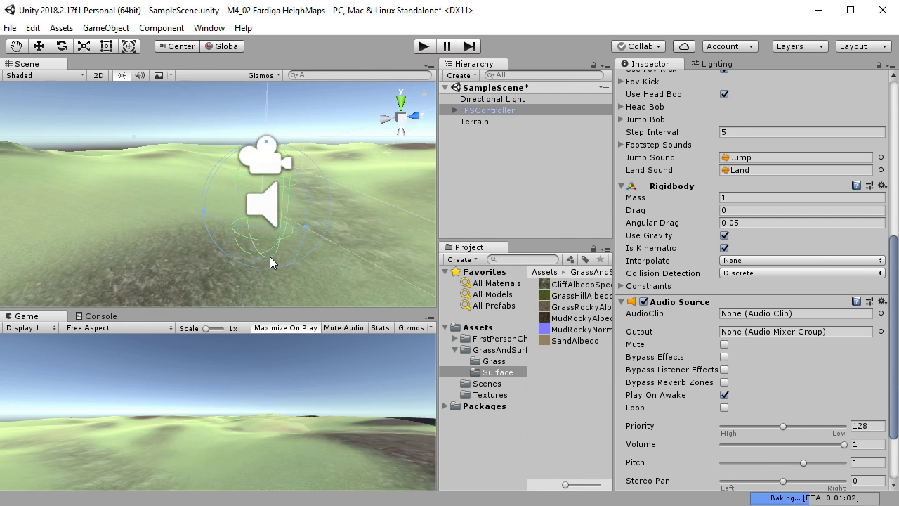
left_click_drag(274, 261, 306, 241)
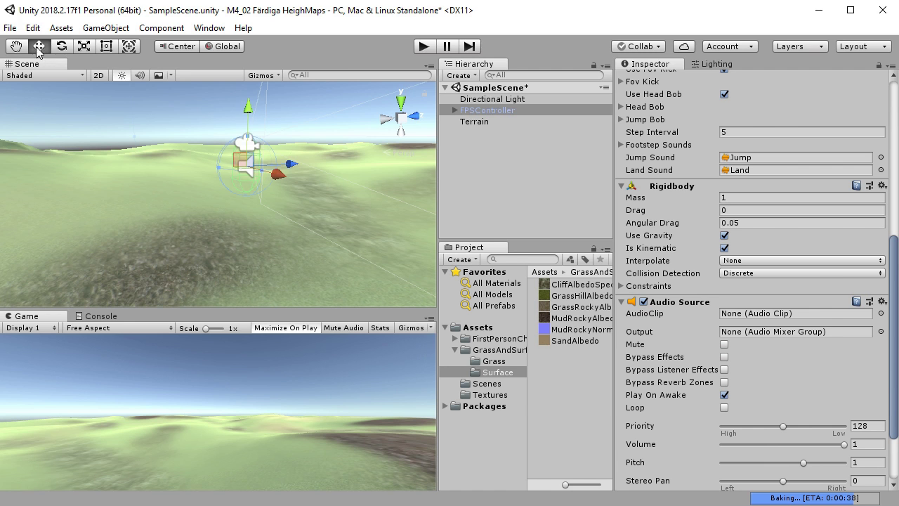
left_click_drag(251, 111, 267, 253)
middle_click_drag(267, 253, 288, 89)
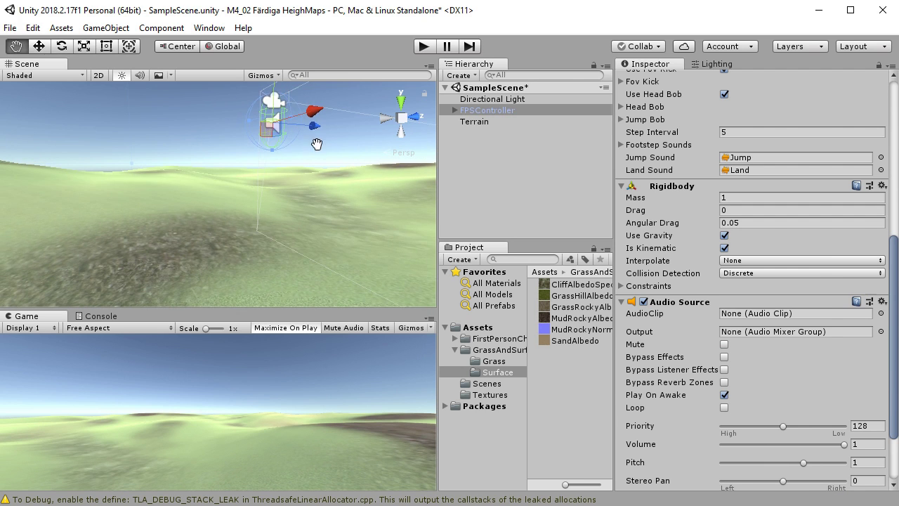
middle_click_drag(317, 144, 320, 158)
left_click_drag(280, 88, 299, 255)
middle_click_drag(299, 255, 266, 121)
left_click_drag(266, 121, 275, 241)
middle_click_drag(275, 241, 272, 133)
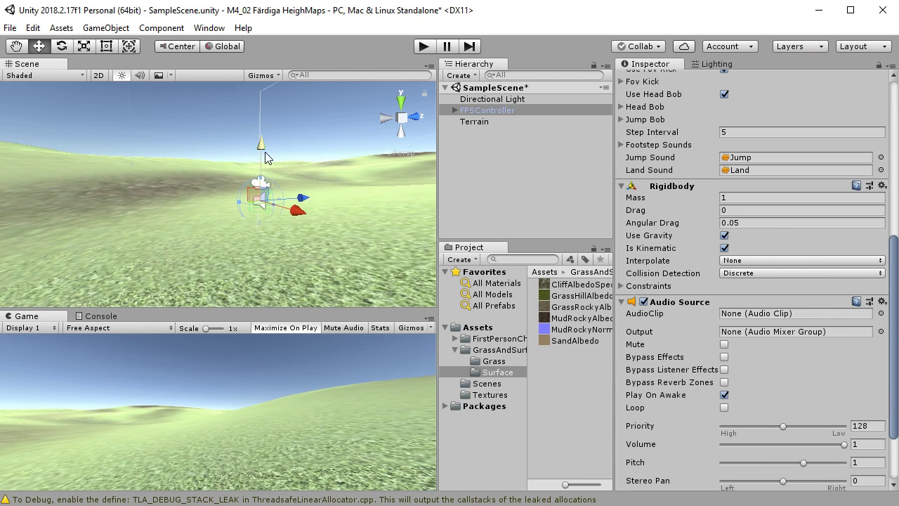
left_click_drag(266, 158, 269, 128)
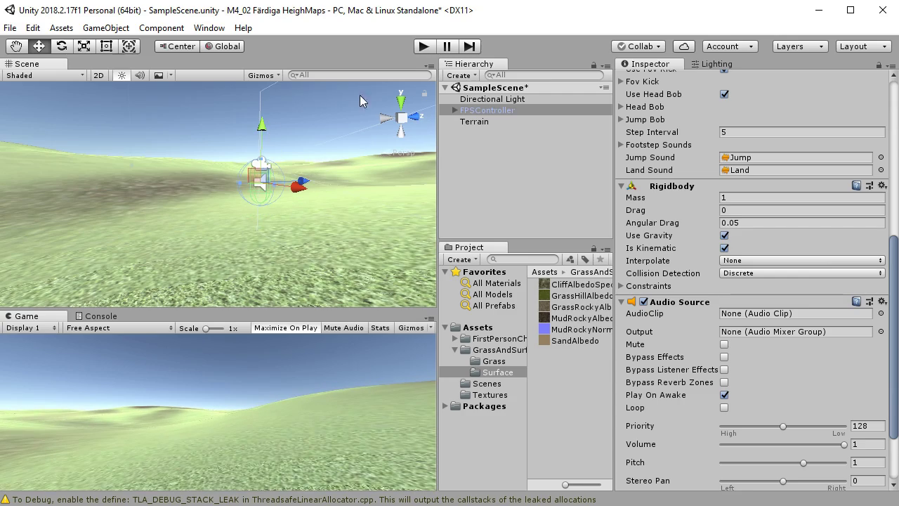
Run the scene to test walking on the lowered terrain, and stop it again.
left_click(425, 46)
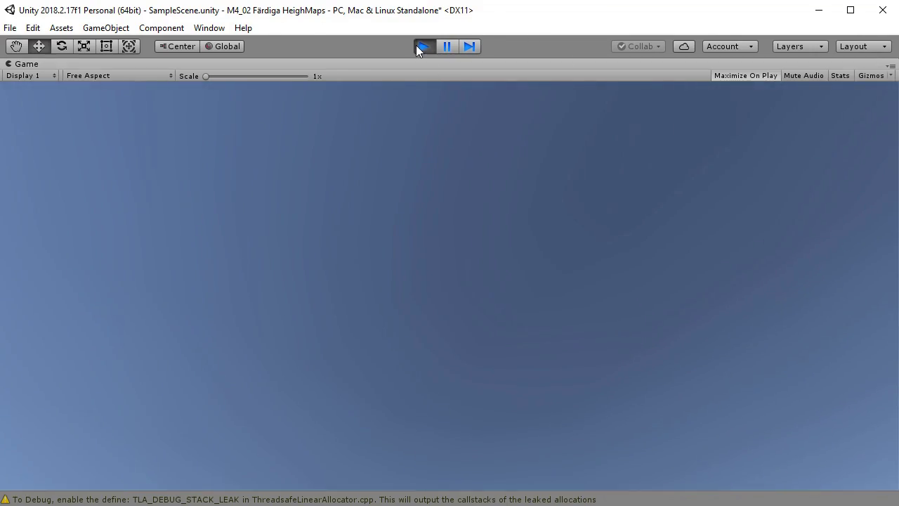
left_click(418, 46)
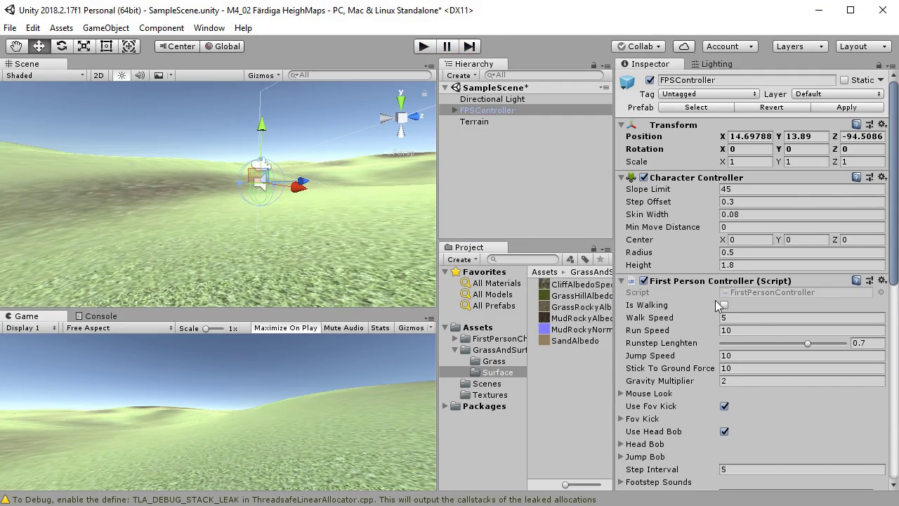
Paint faint rocky grass and sand patches over the terrain with brush size 80 and opacity 2.
left_click(522, 124)
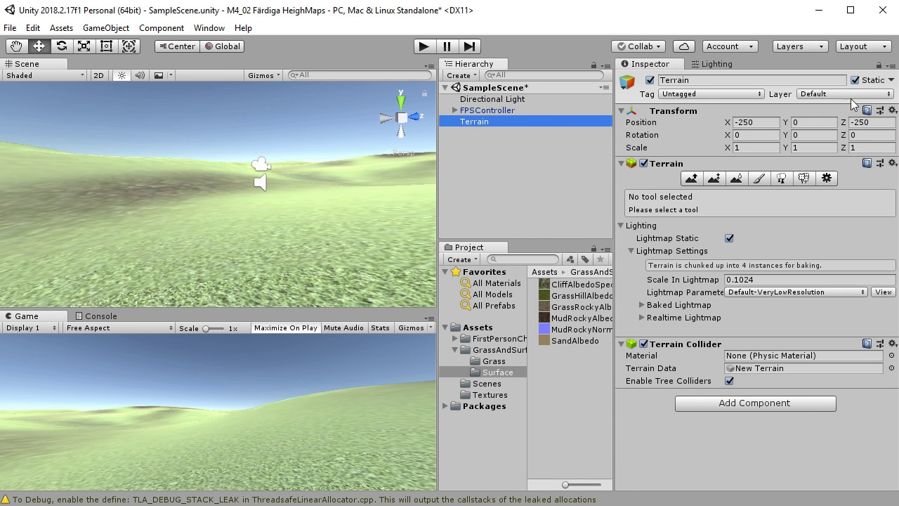
left_click(762, 179)
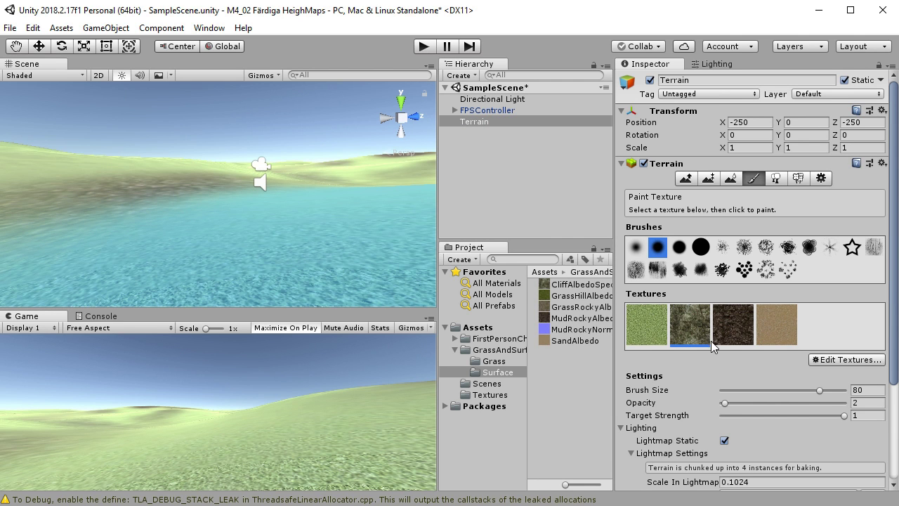
scroll(193, 190, "down", 5)
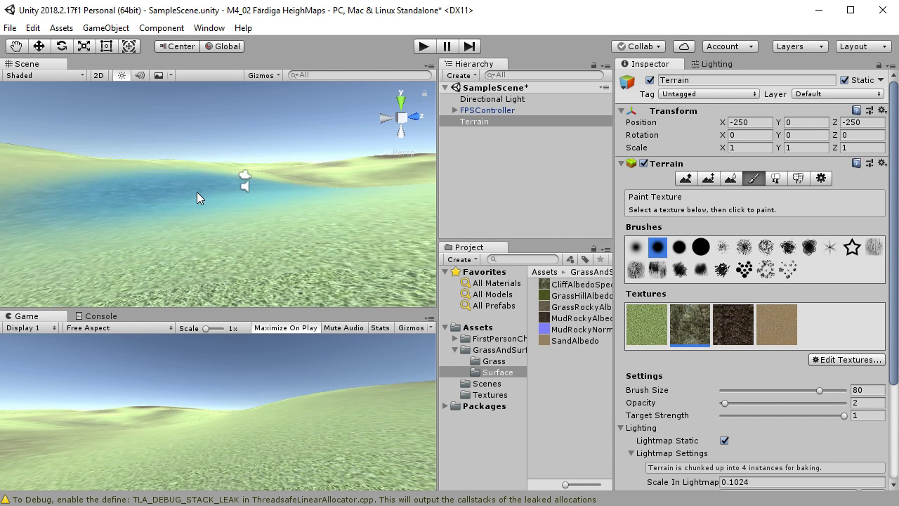
right_click_drag(268, 206, 372, 279)
left_click(501, 110)
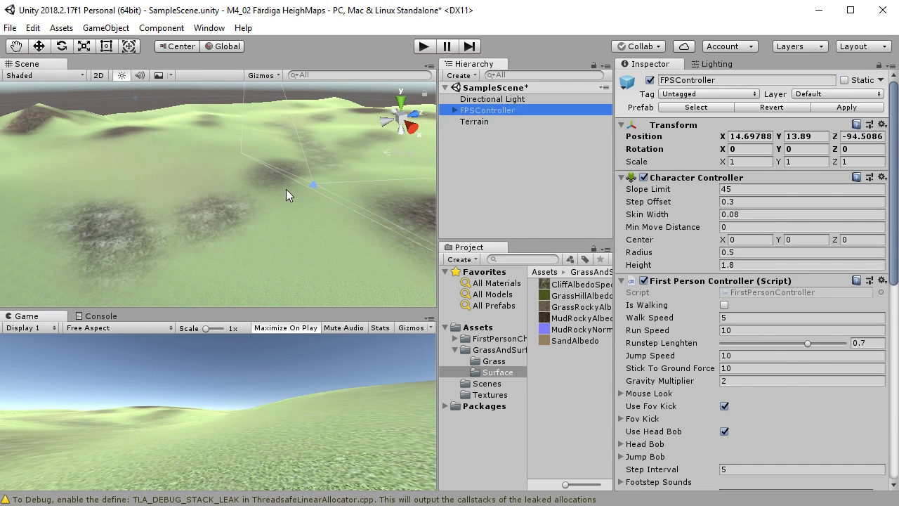
key("f")
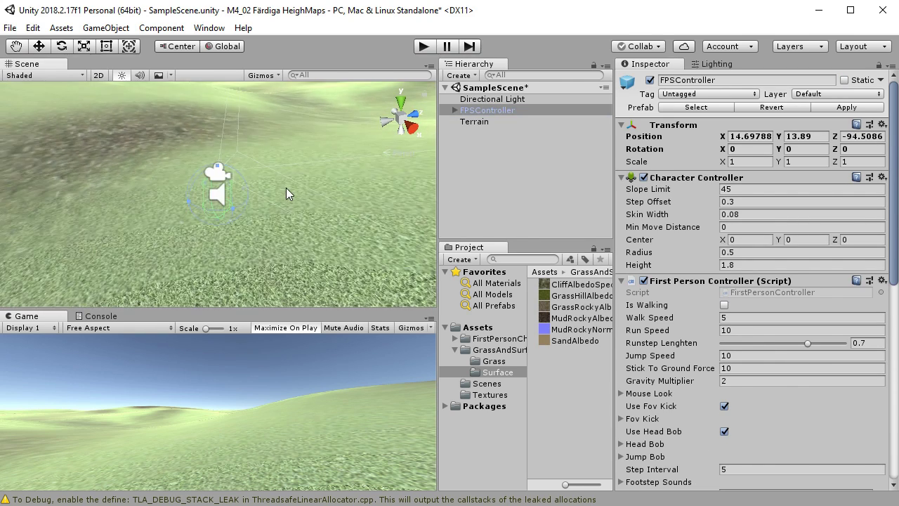
scroll(290, 213, "down", 5)
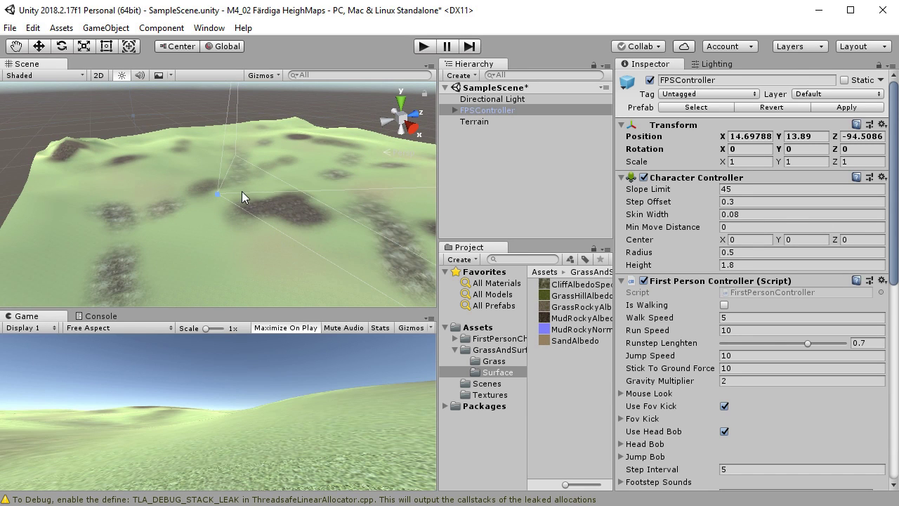
left_click_drag(211, 234, 290, 250, "alt")
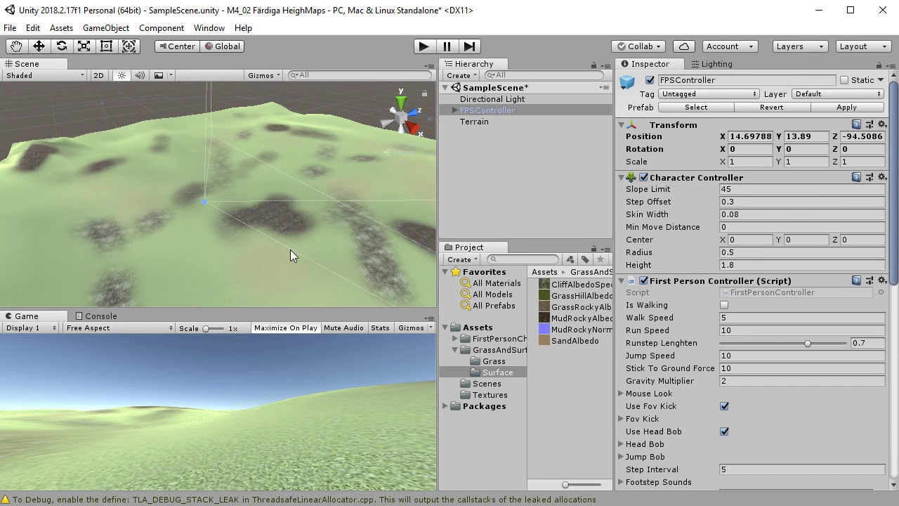
left_click(512, 121)
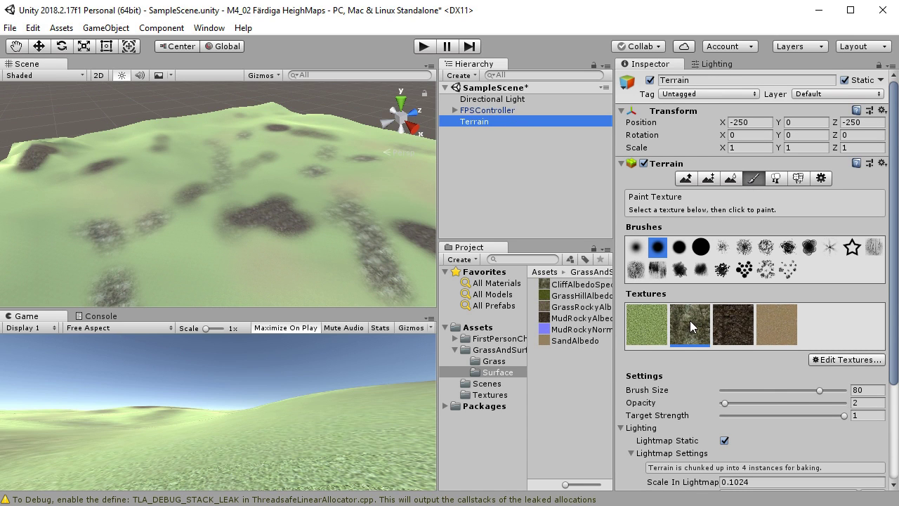
mouse_move(252, 191)
left_mouse_down()
mouse_move(210, 223)
mouse_move(202, 267)
left_mouse_up()
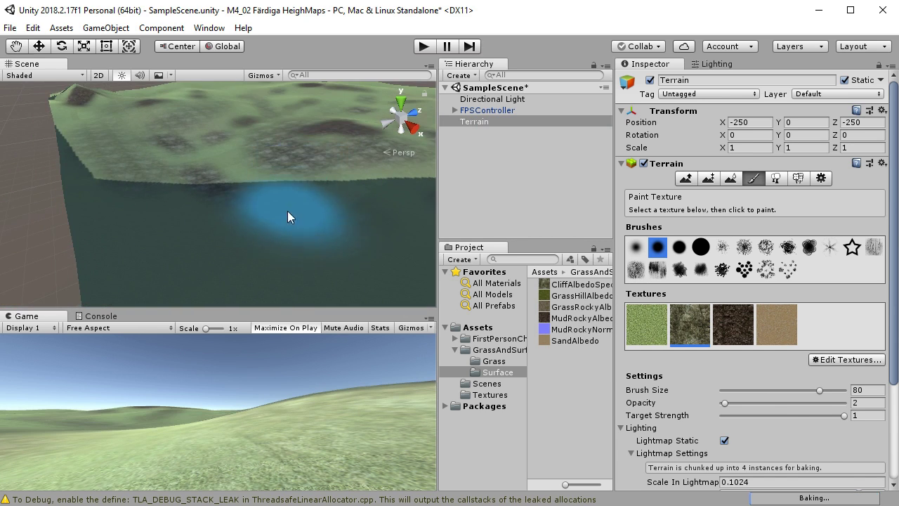
scroll(287, 211, "down", 5)
middle_click_drag(328, 225, 191, 229)
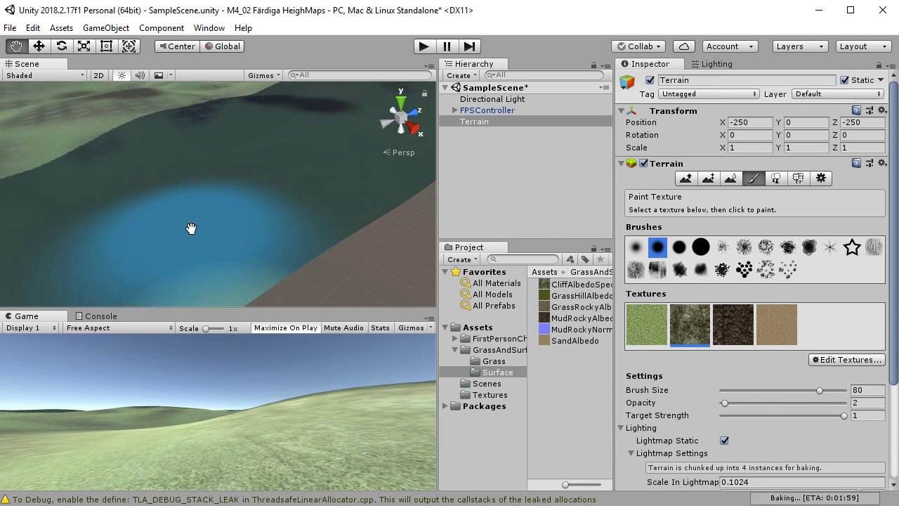
scroll(152, 214, "up", 5)
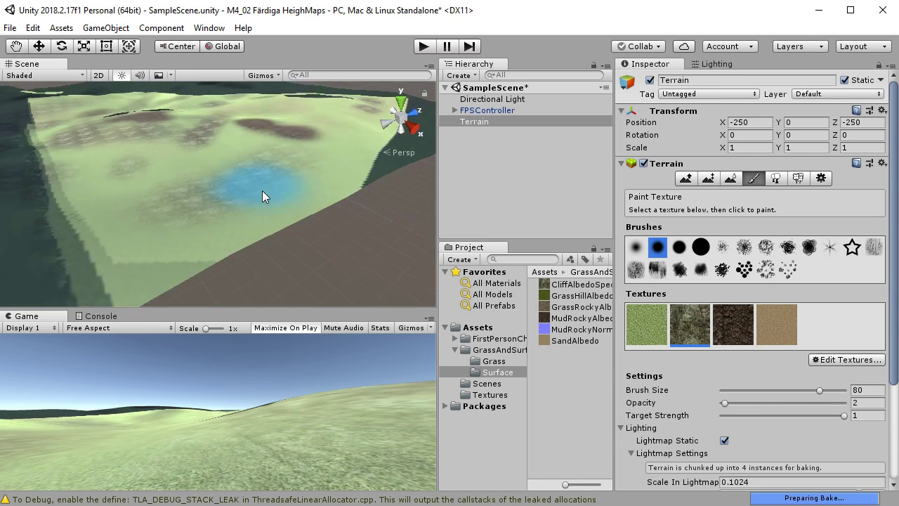
scroll(262, 190, "up", 4)
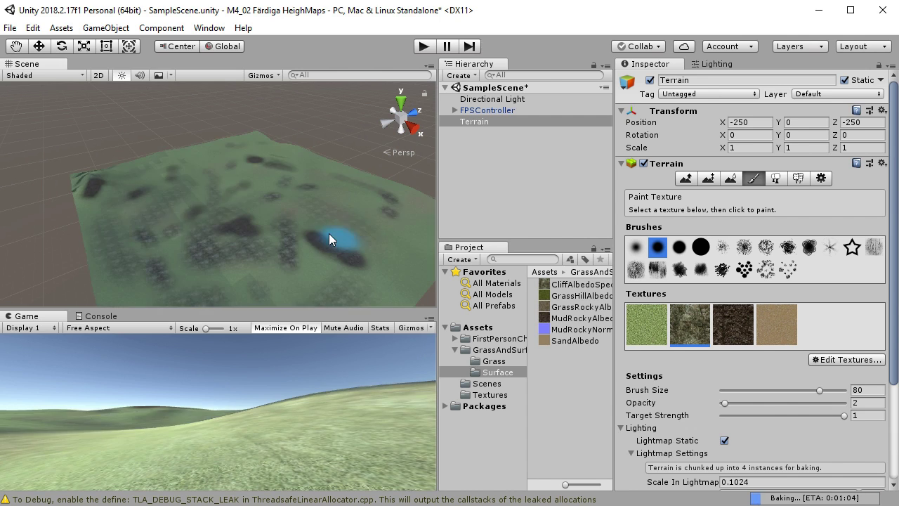
left_click(784, 318)
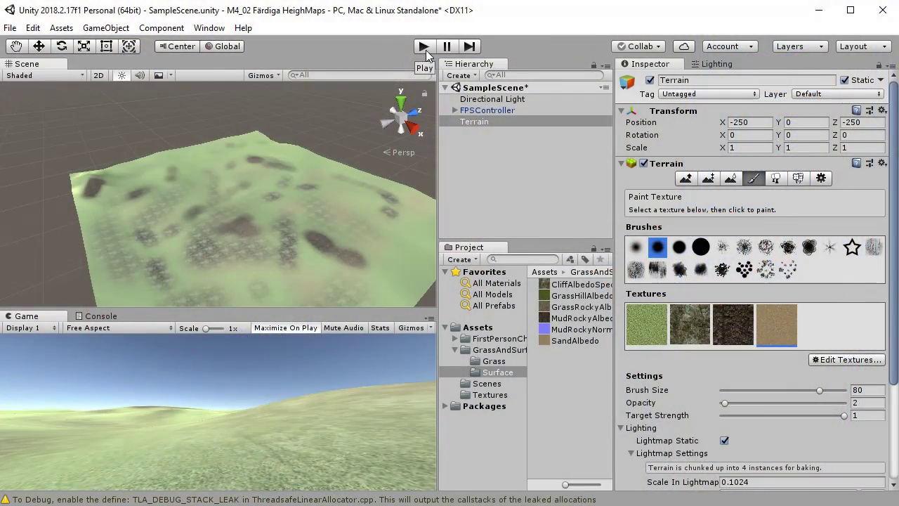
Run the scene to check the added rocky grass and sand from the player's view, and stop it.
left_click(423, 49)
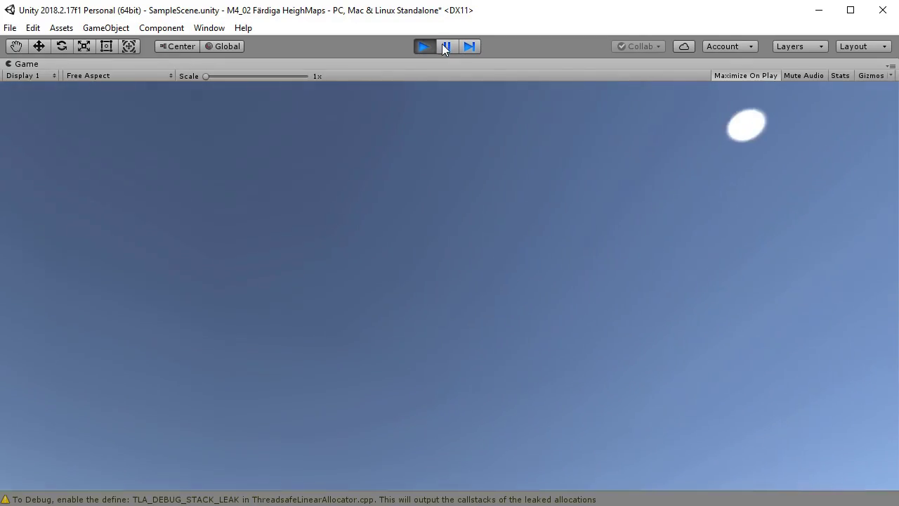
left_click(422, 47)
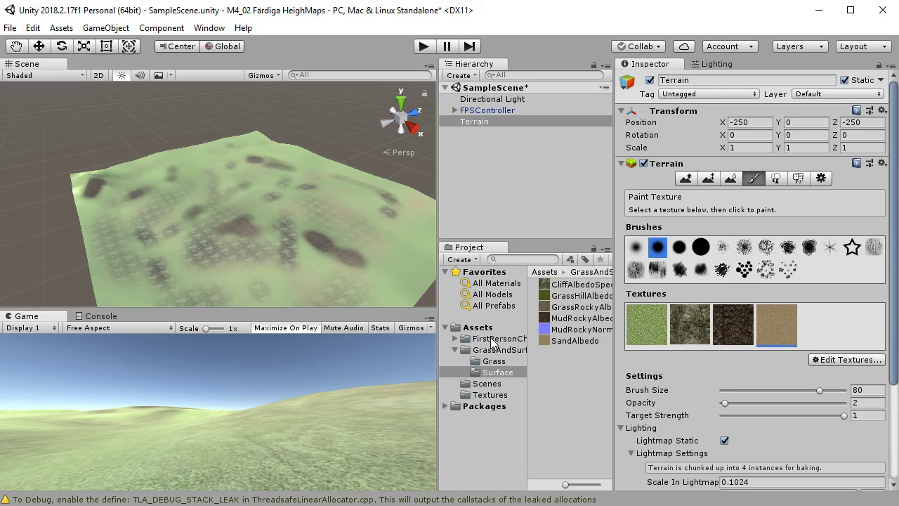